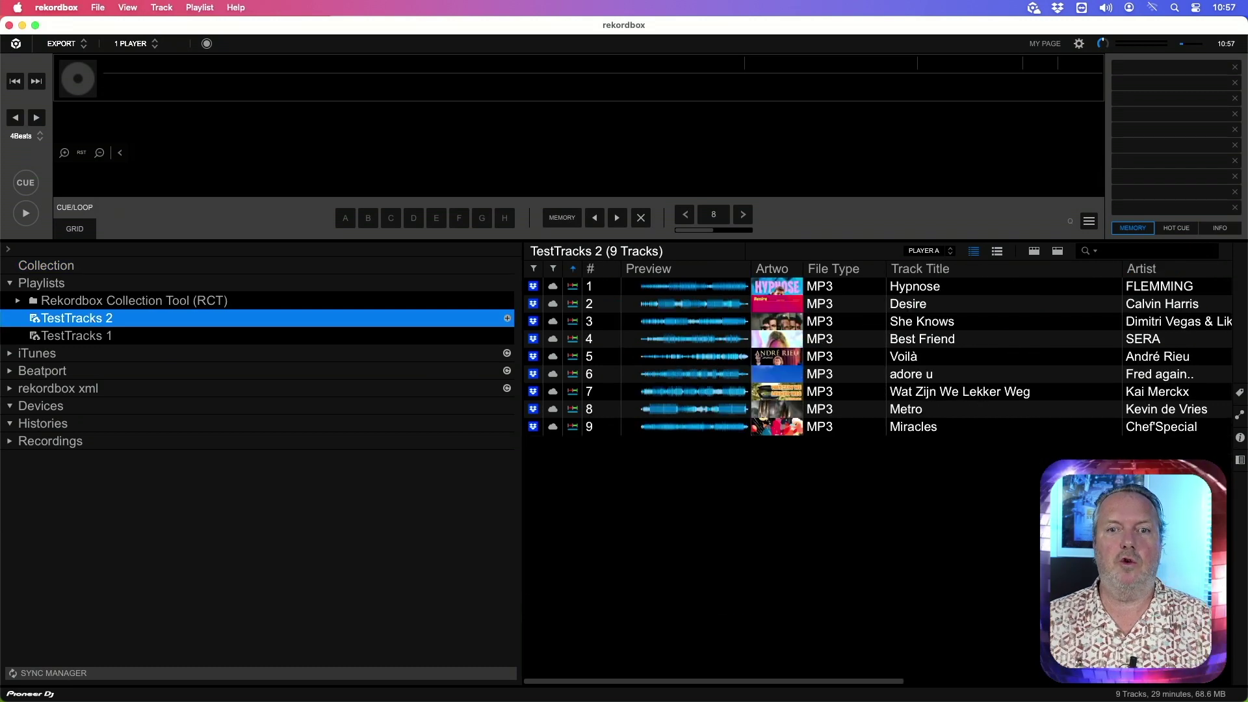
Step: Show TestTracks 1 and try dragging Amalia and Car Keys (Ayla) onto the deck, which stays empty
{"action": "left_click", "coordinate": [112, 339]}
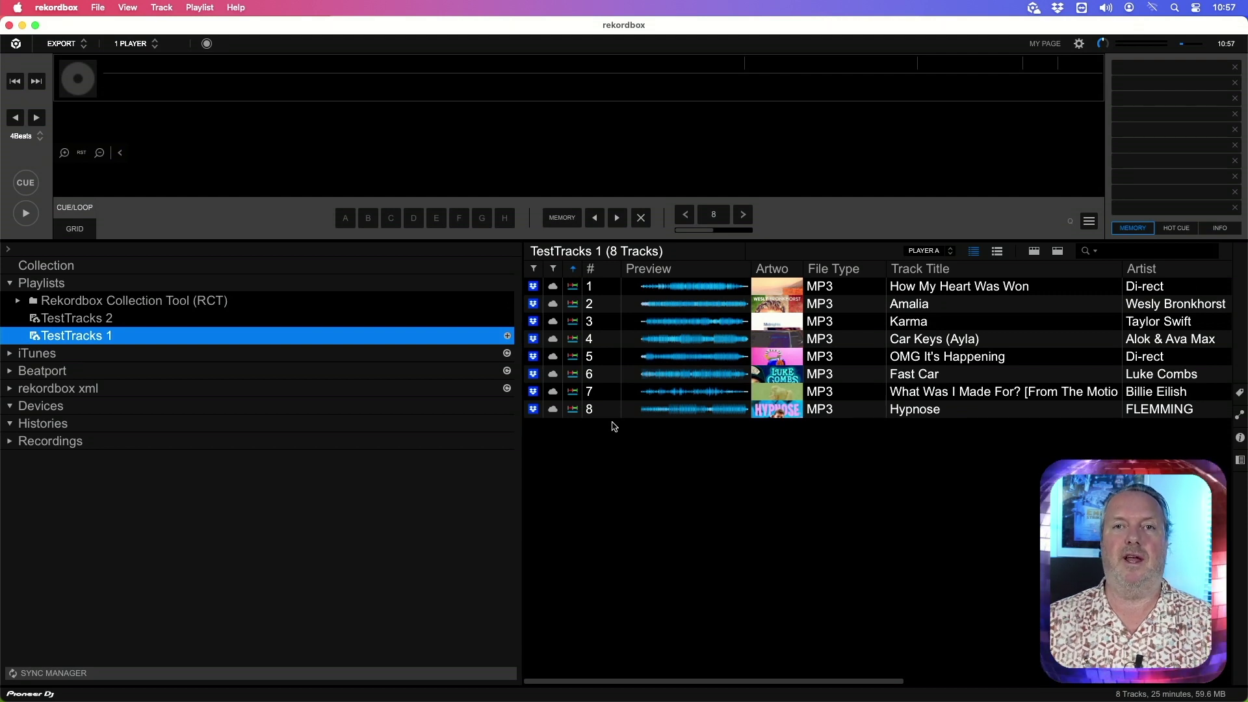
{"action": "left_click", "coordinate": [836, 305]}
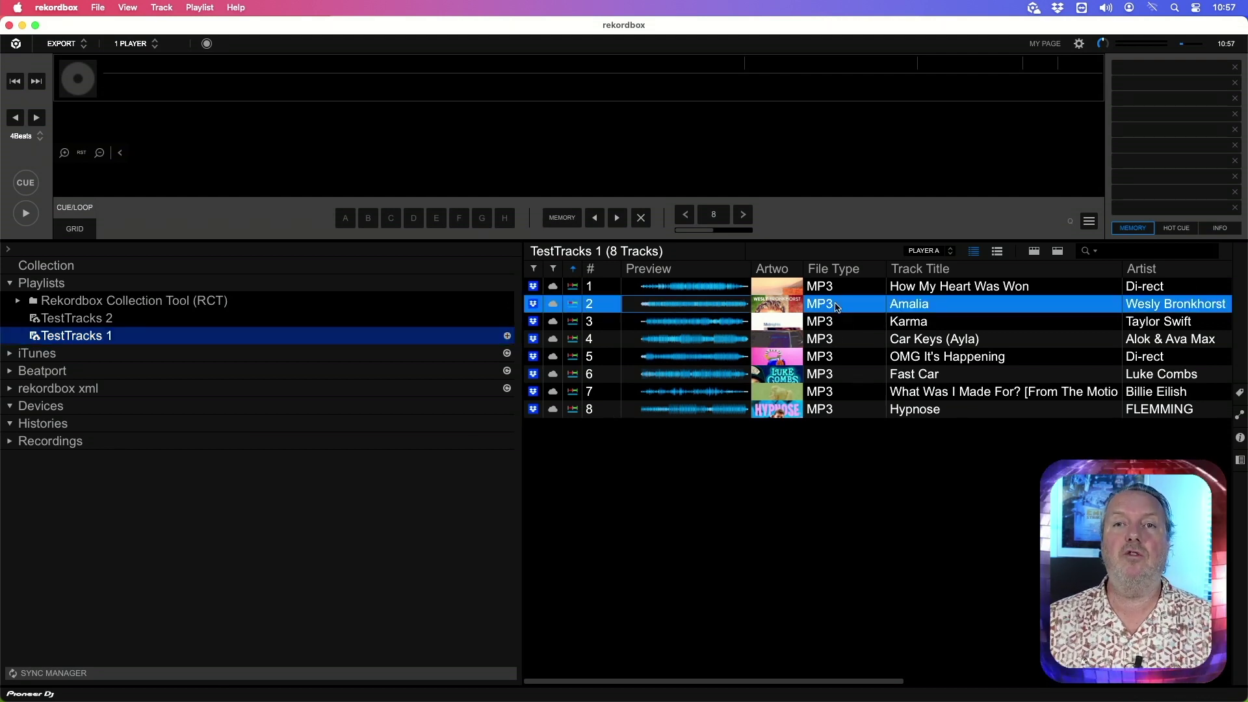
{"action": "left_click_drag", "start_coordinate": [845, 306], "coordinate": [632, 148]}
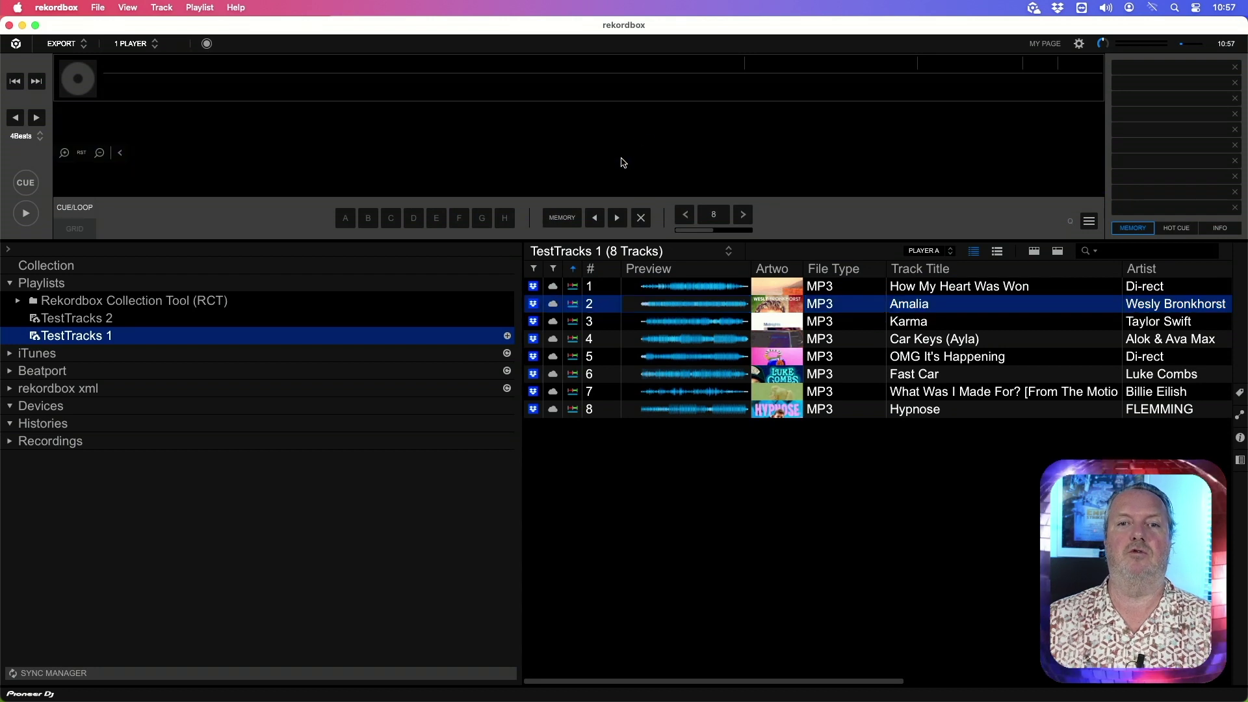
{"action": "left_click_drag", "start_coordinate": [854, 343], "coordinate": [603, 124]}
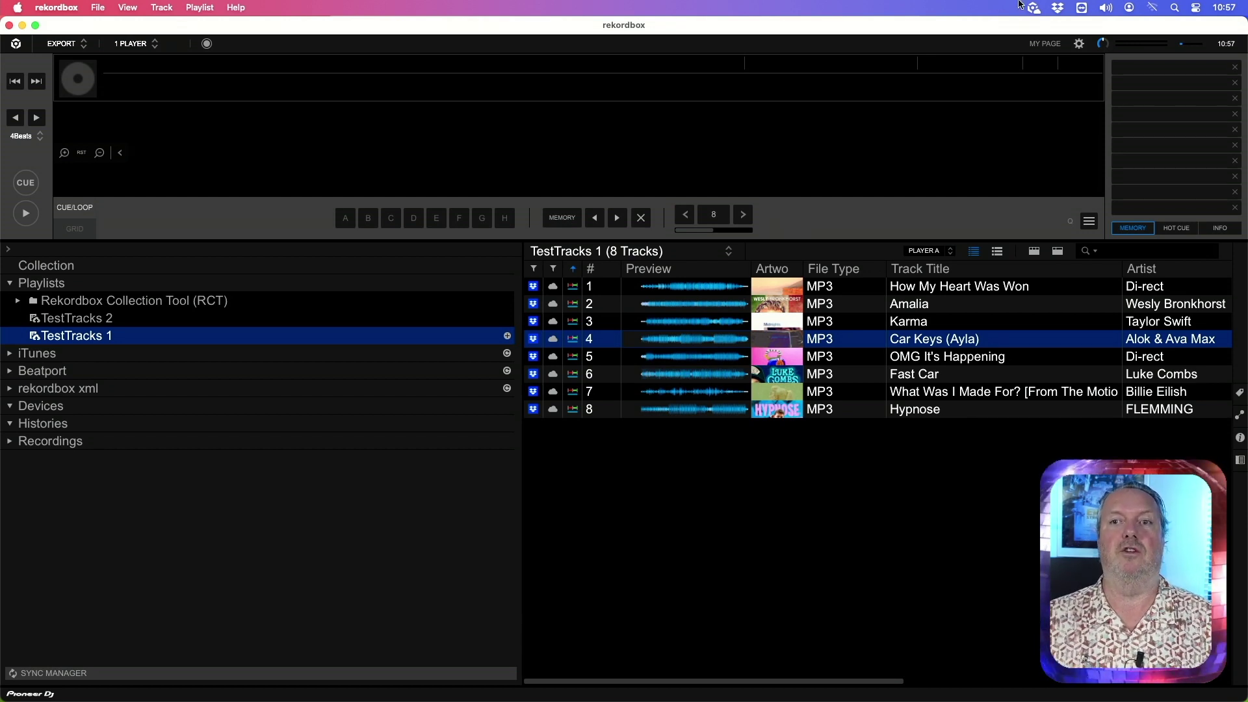
{"action": "left_click", "coordinate": [1040, 43]}
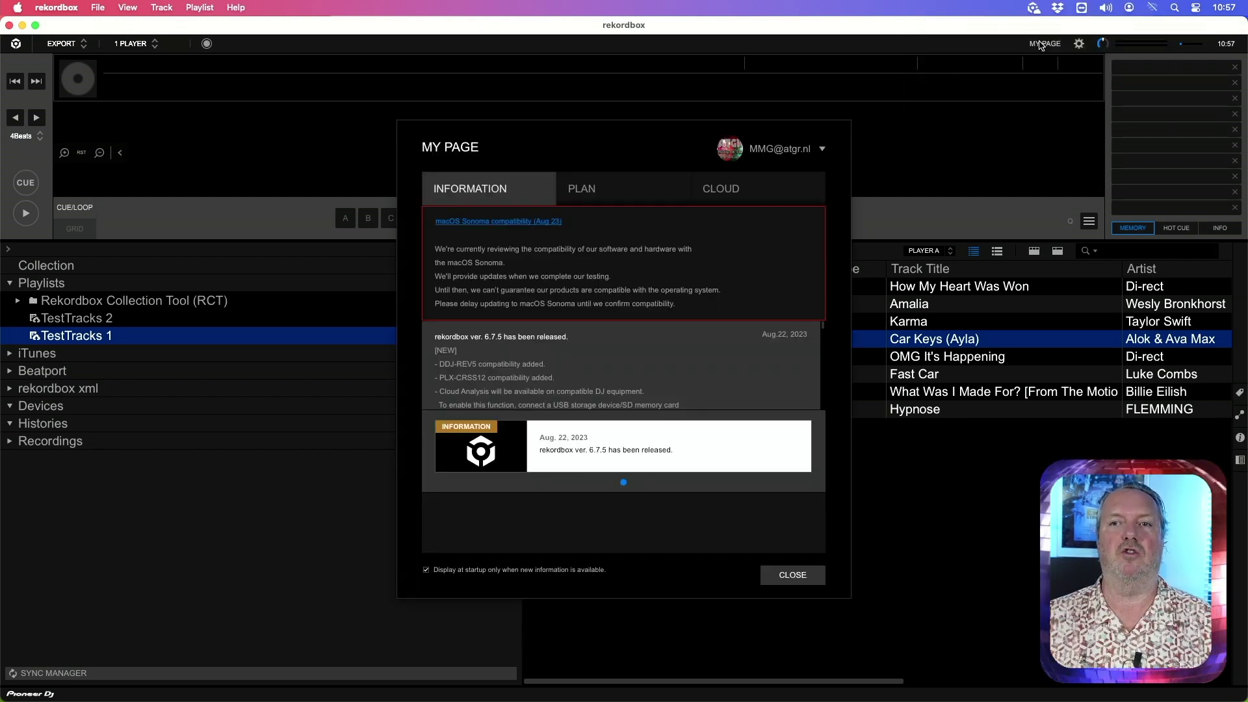
{"action": "left_click", "coordinate": [731, 189]}
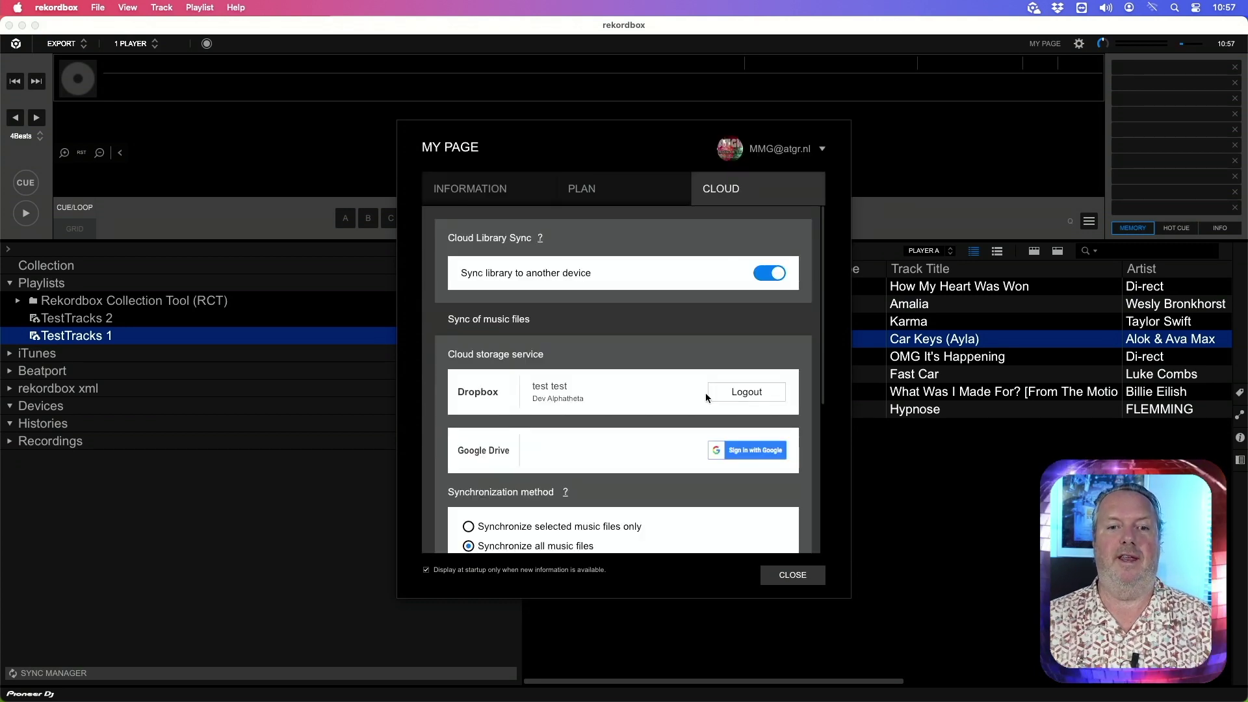
{"action": "scroll", "coordinate": [606, 415], "scroll_direction": "down", "scroll_amount": 2}
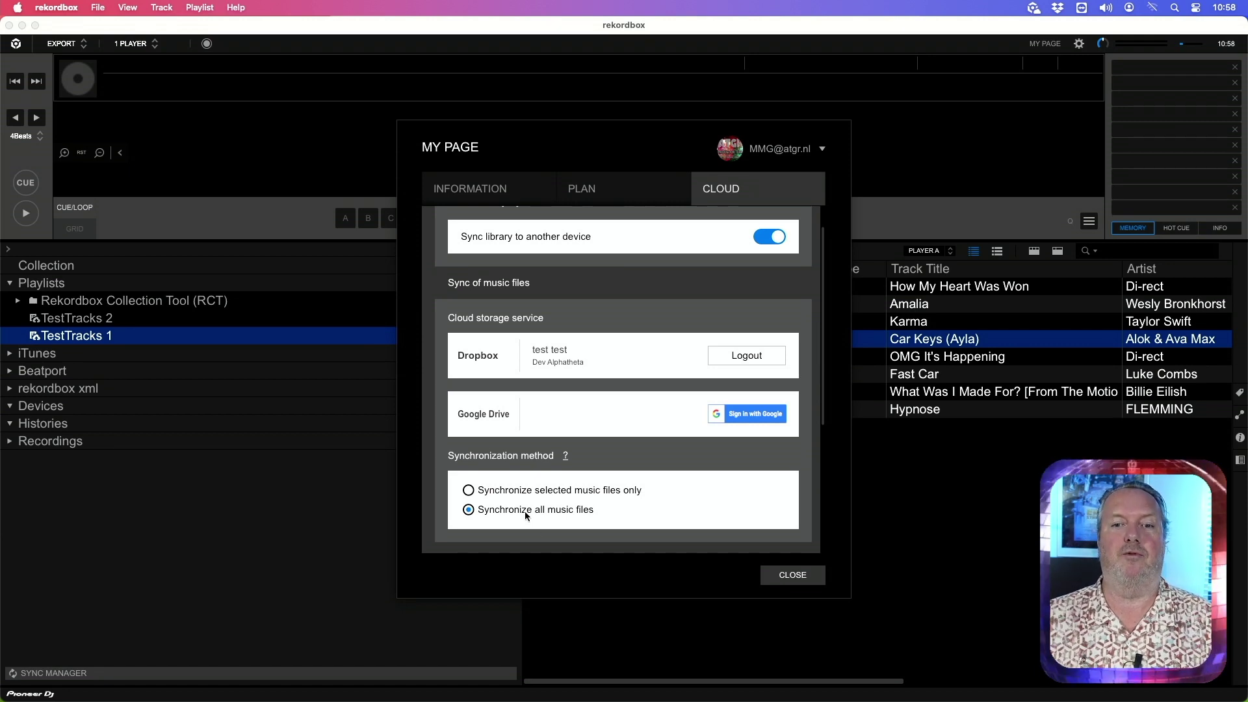
{"action": "left_click", "coordinate": [807, 575]}
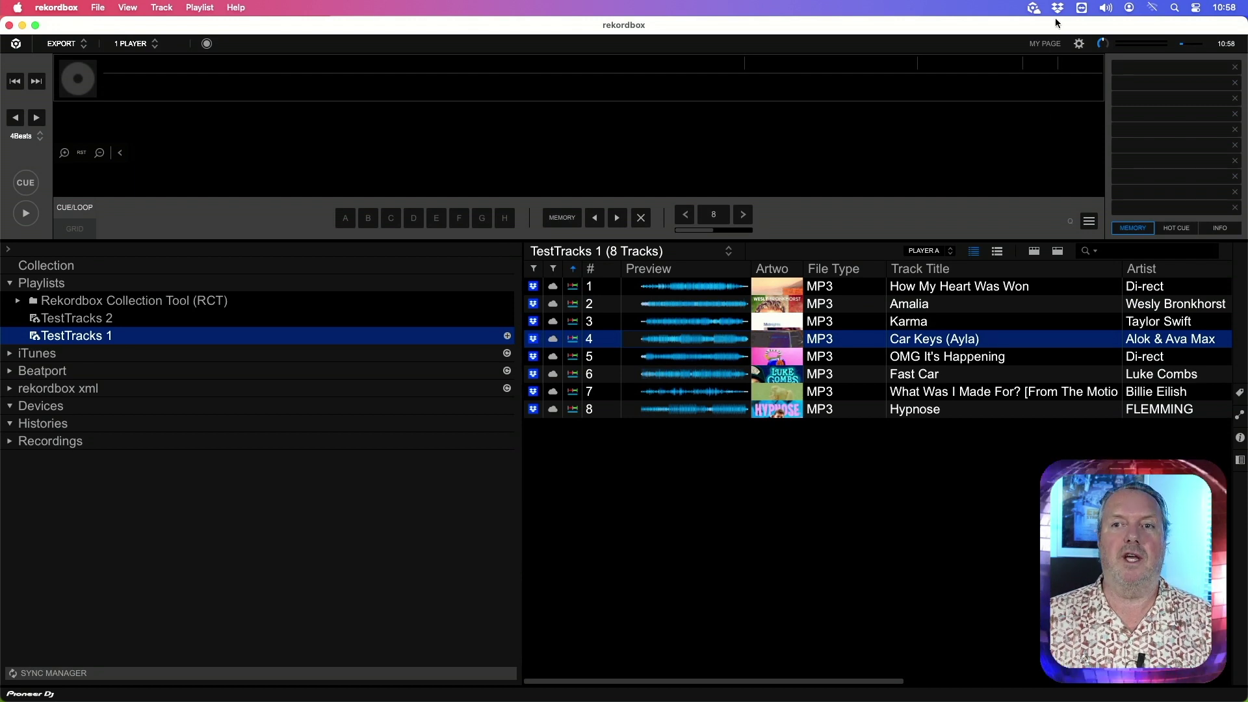
{"action": "mouse_move", "coordinate": [1057, 9]}
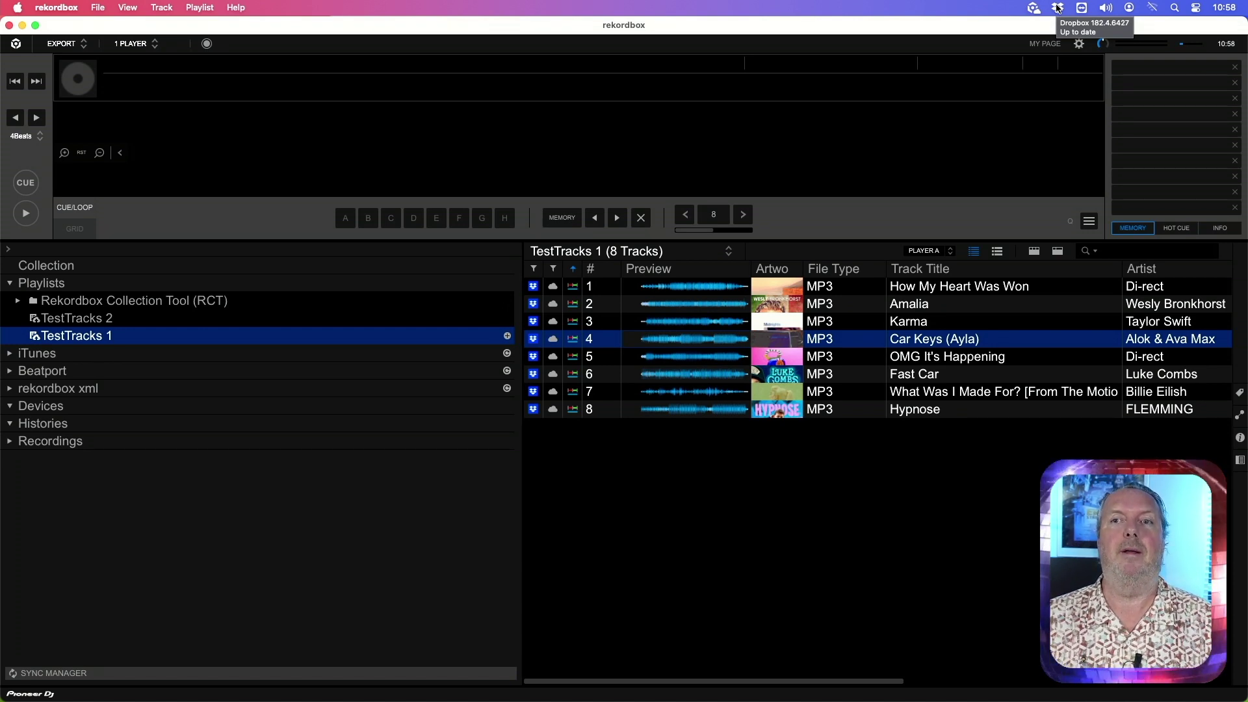
{"action": "left_click", "coordinate": [1057, 9]}
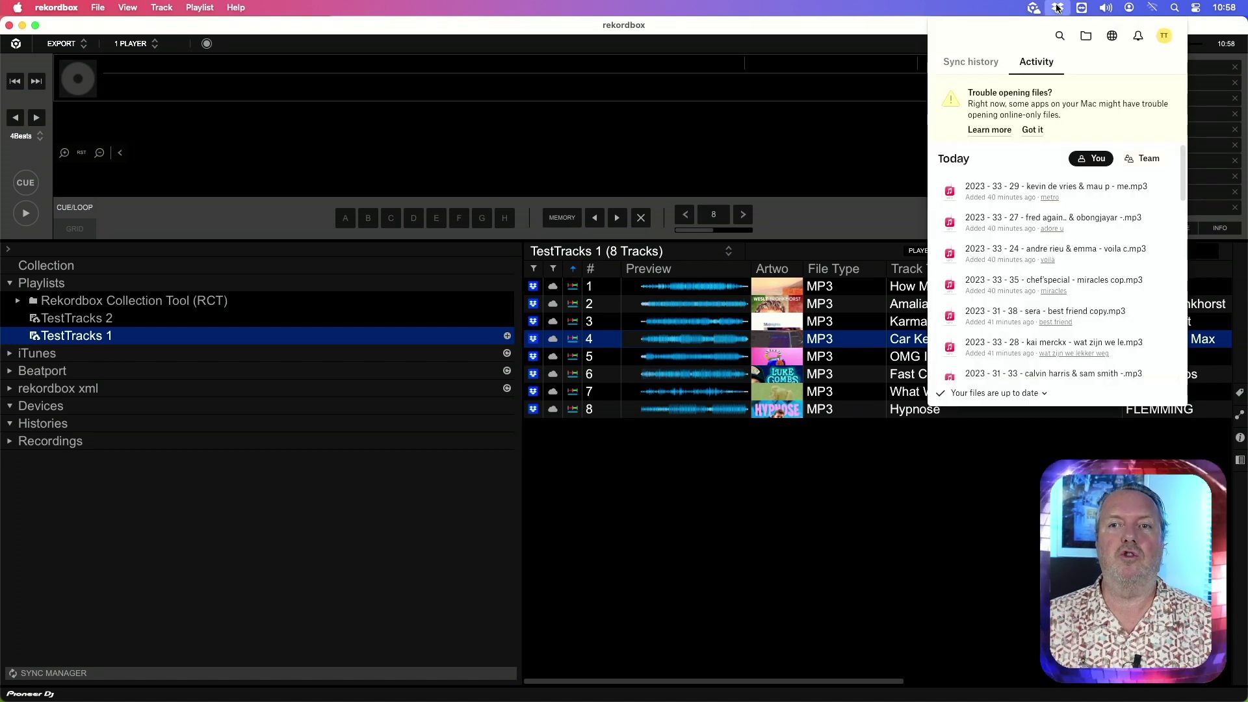
{"action": "left_click", "coordinate": [1166, 37]}
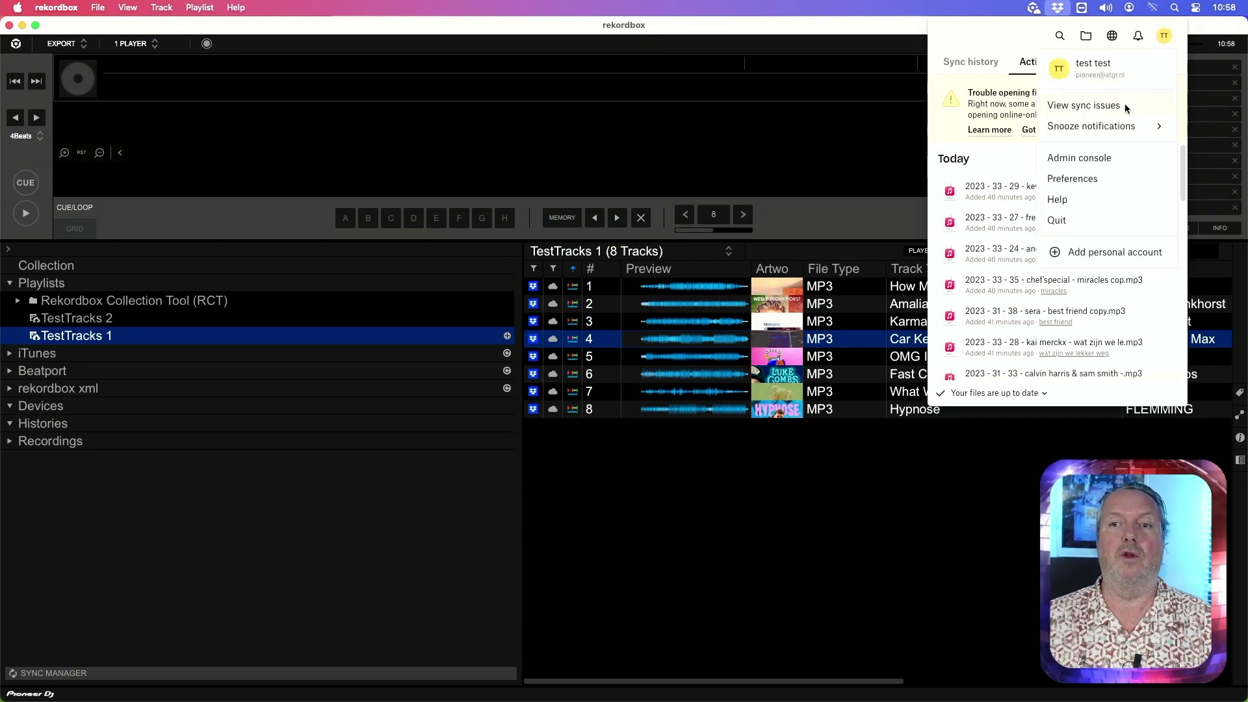
{"action": "left_click", "coordinate": [1099, 178]}
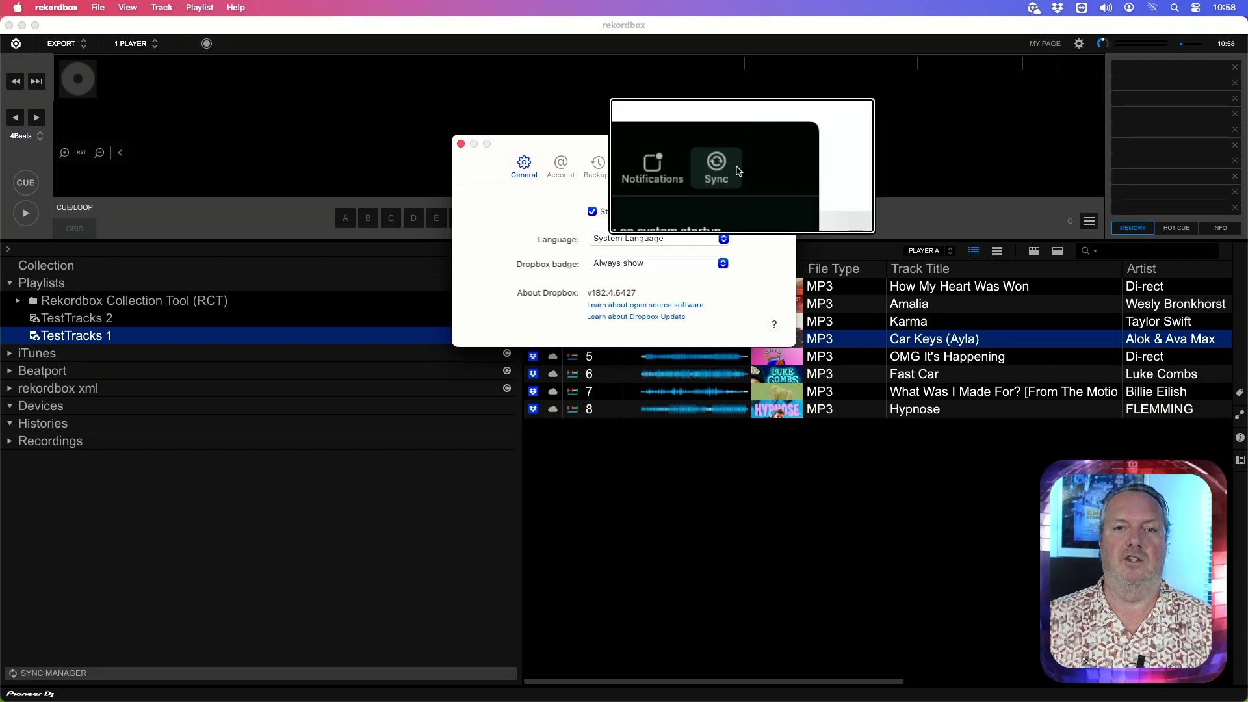
{"action": "left_click", "coordinate": [724, 166]}
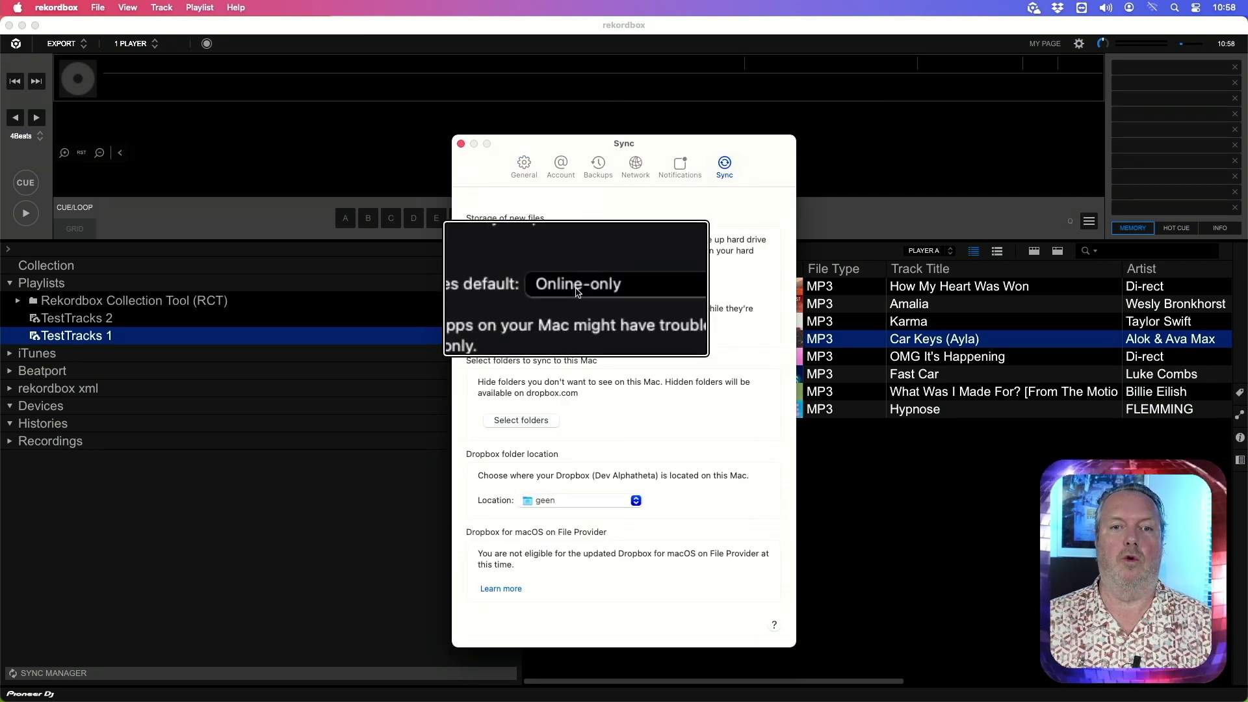
{"action": "left_click", "coordinate": [460, 144]}
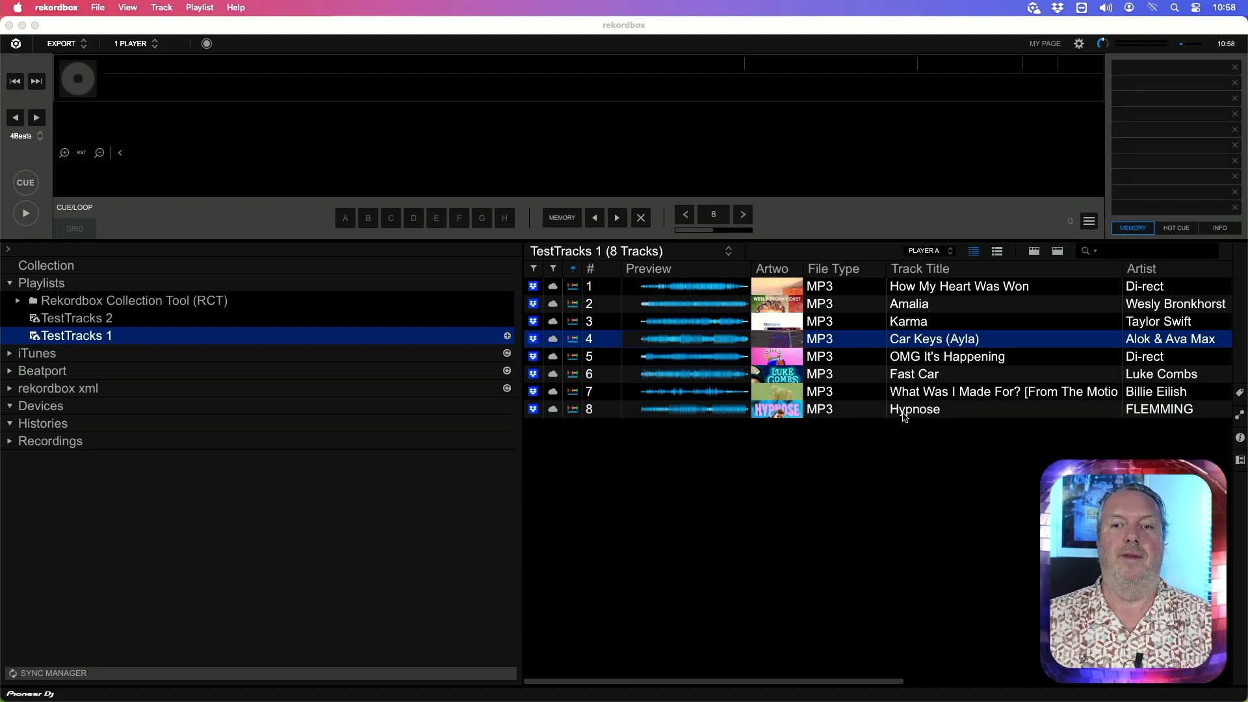
{"action": "left_click", "coordinate": [864, 447]}
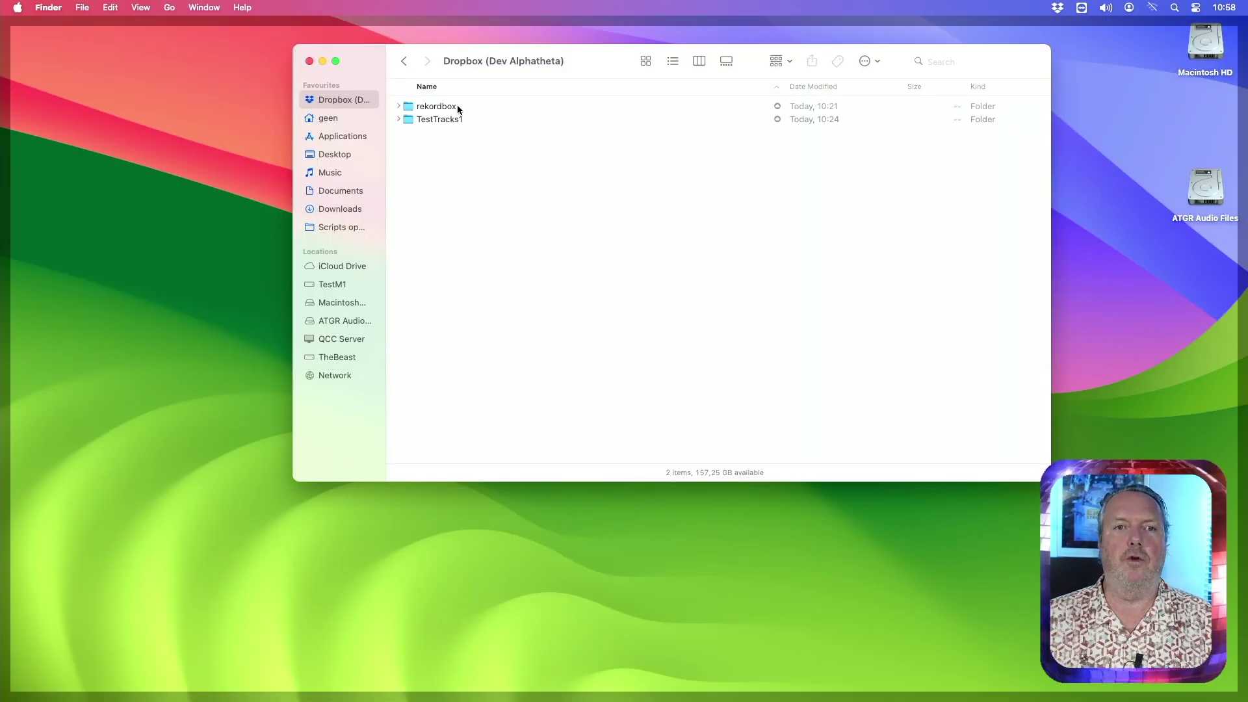
{"action": "left_click", "coordinate": [458, 106]}
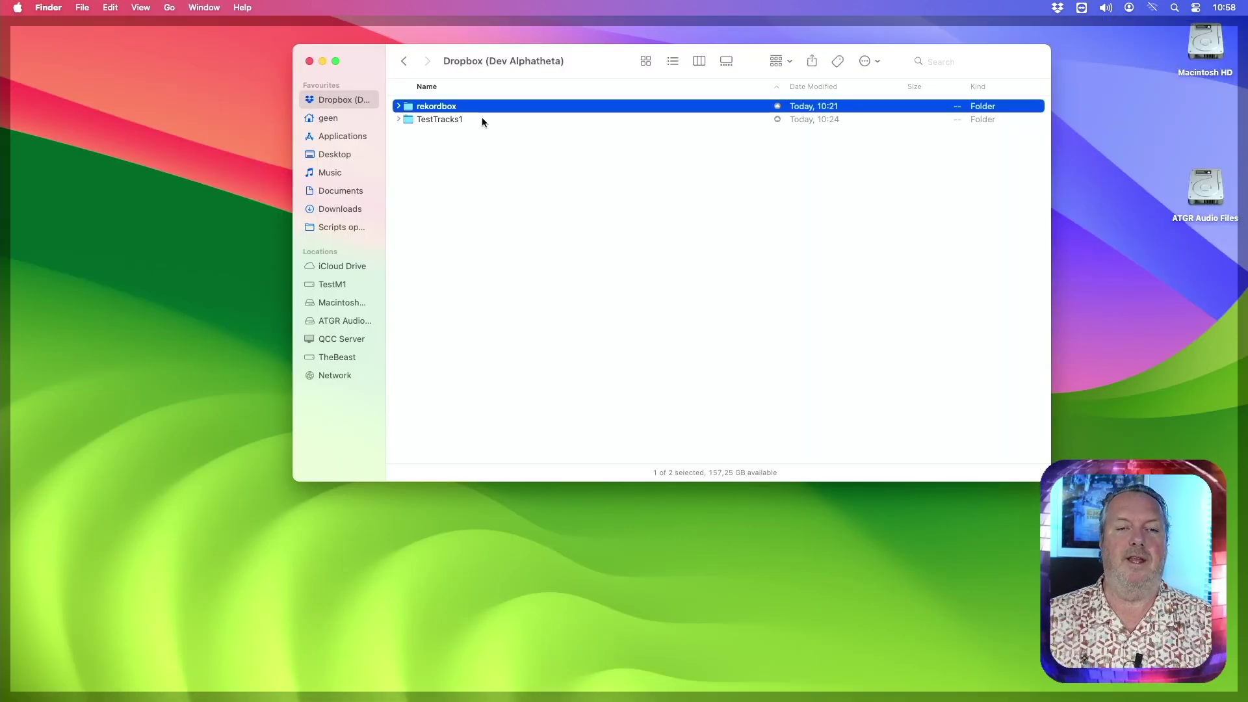
{"action": "key", "text": "Right"}
{"action": "left_click", "coordinate": [481, 119]}
{"action": "key", "text": "Right"}
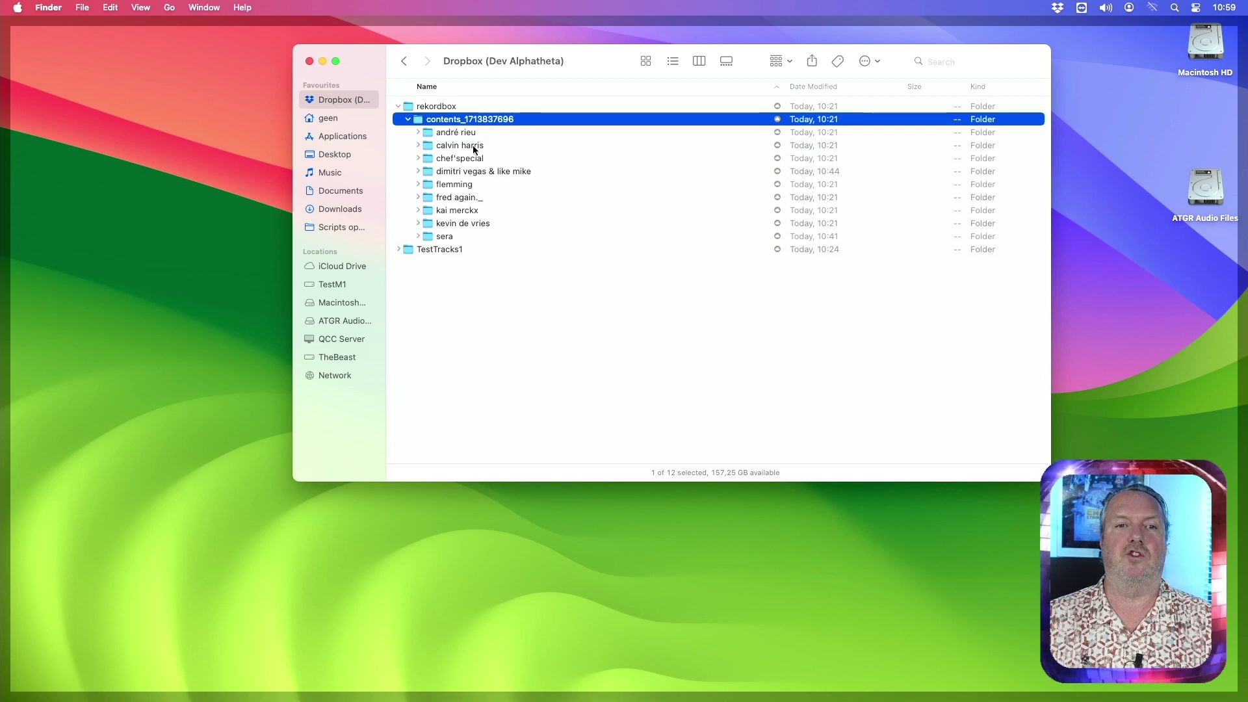
{"action": "left_click", "coordinate": [473, 146]}
{"action": "key", "text": "Right"}
{"action": "left_click", "coordinate": [484, 158]}
{"action": "key", "text": "Right"}
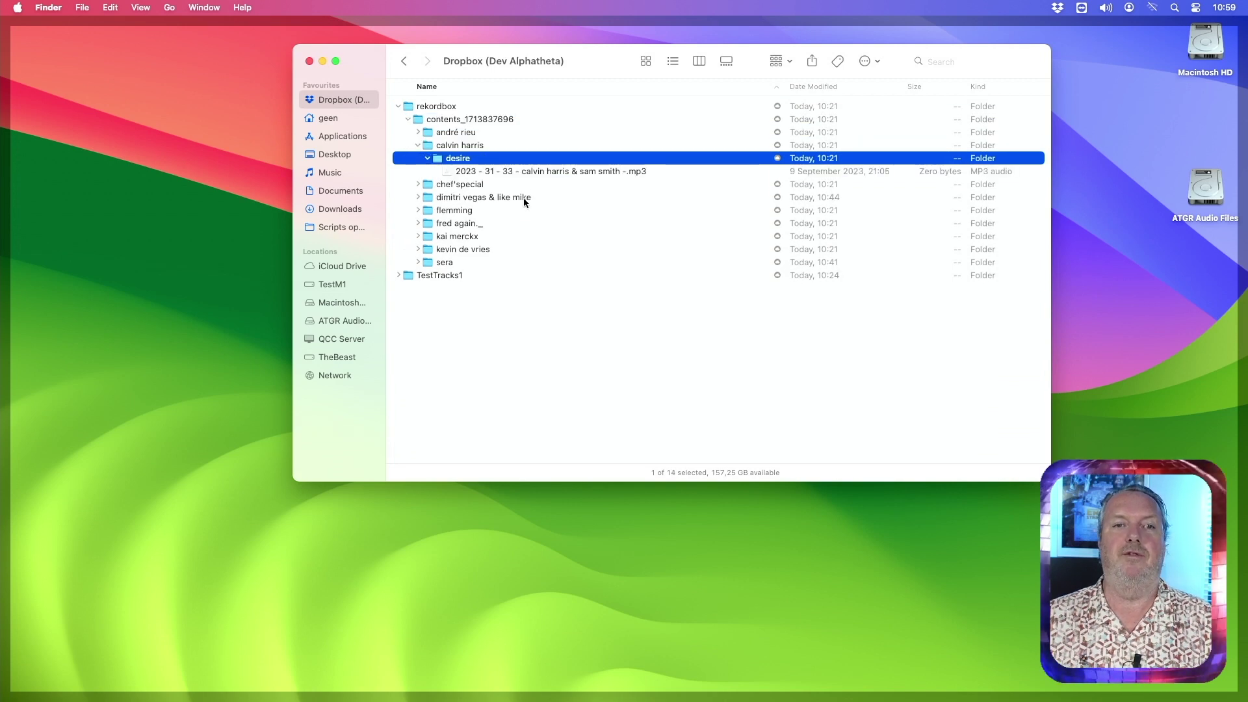
{"action": "left_click", "coordinate": [550, 173]}
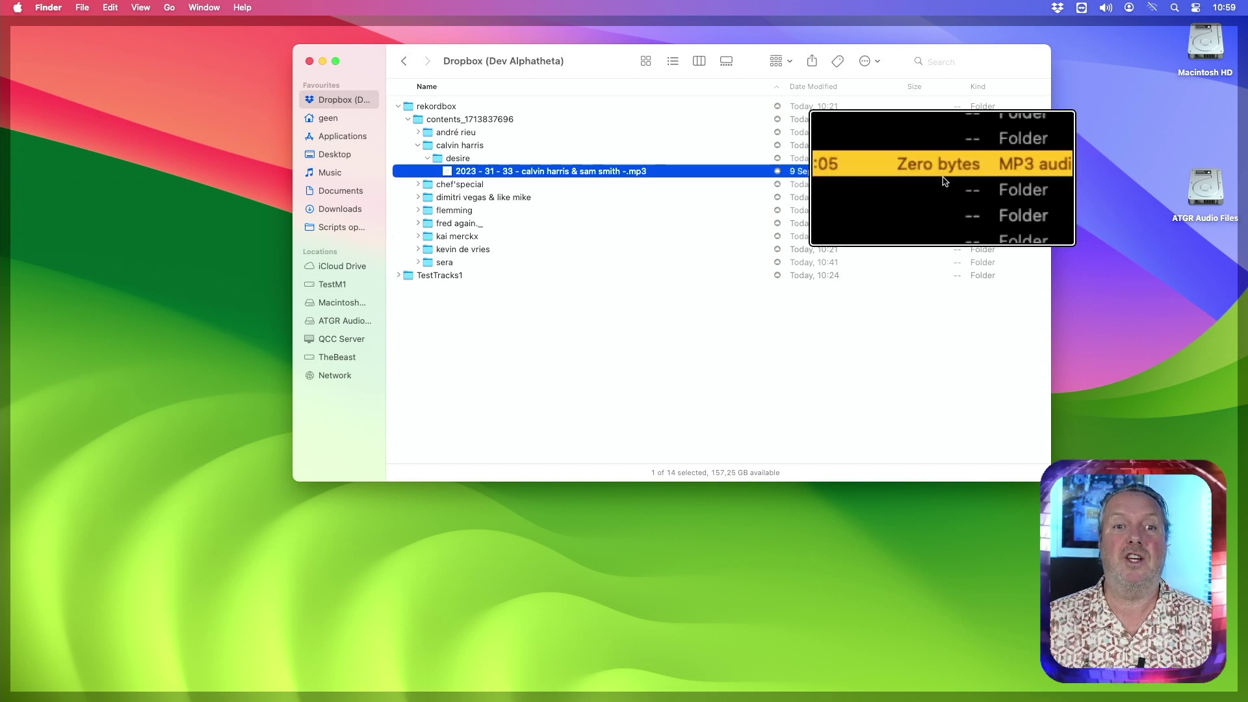
{"action": "key", "text": "alt+super+p"}
Step: Collapse rekordbox, expand TestTracks1 to its eight Zero-byte mp3s, then close the Dropbox window
{"action": "left_click", "coordinate": [450, 108]}
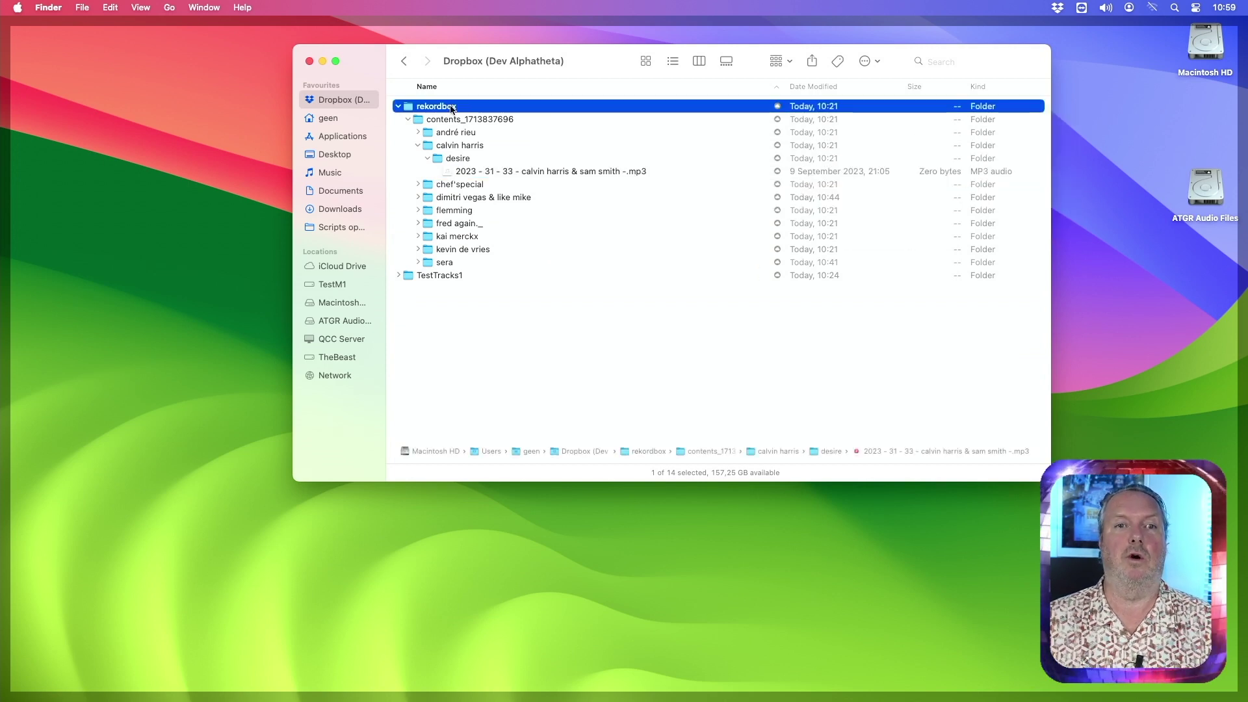
{"action": "key", "text": "Left"}
{"action": "left_click", "coordinate": [449, 124]}
{"action": "key", "text": "Right"}
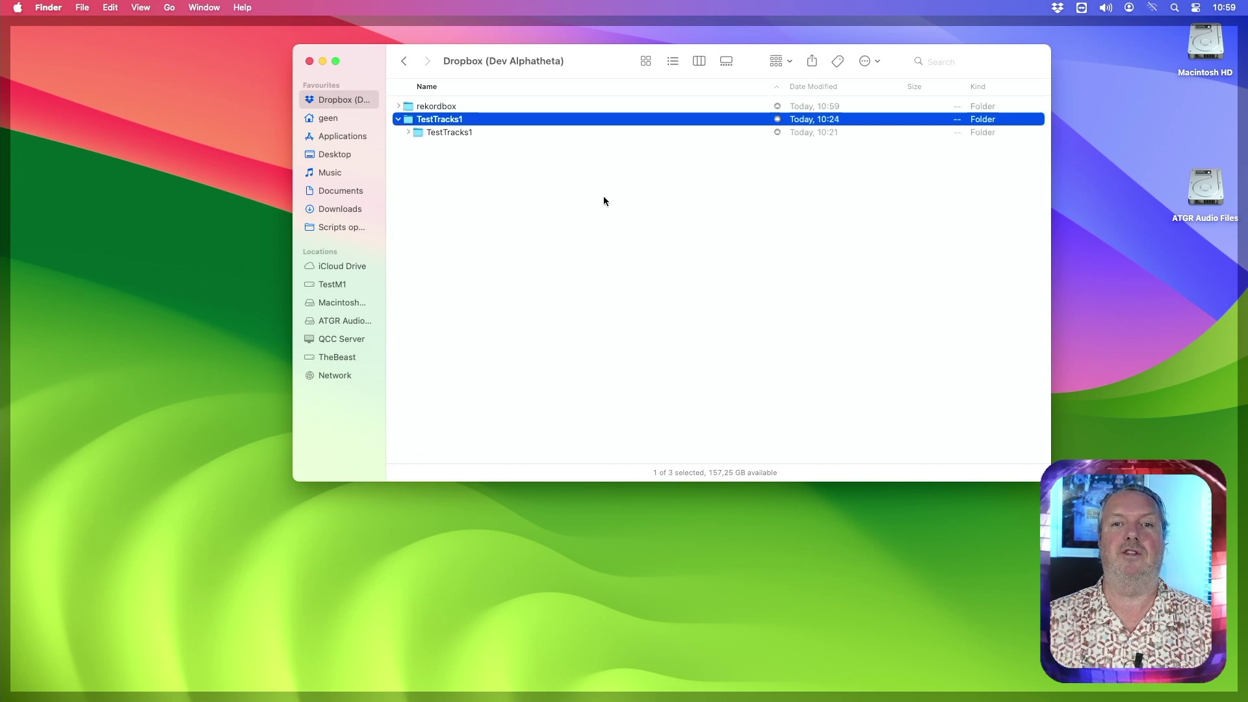
{"action": "left_click", "coordinate": [518, 133]}
{"action": "key", "text": "Right"}
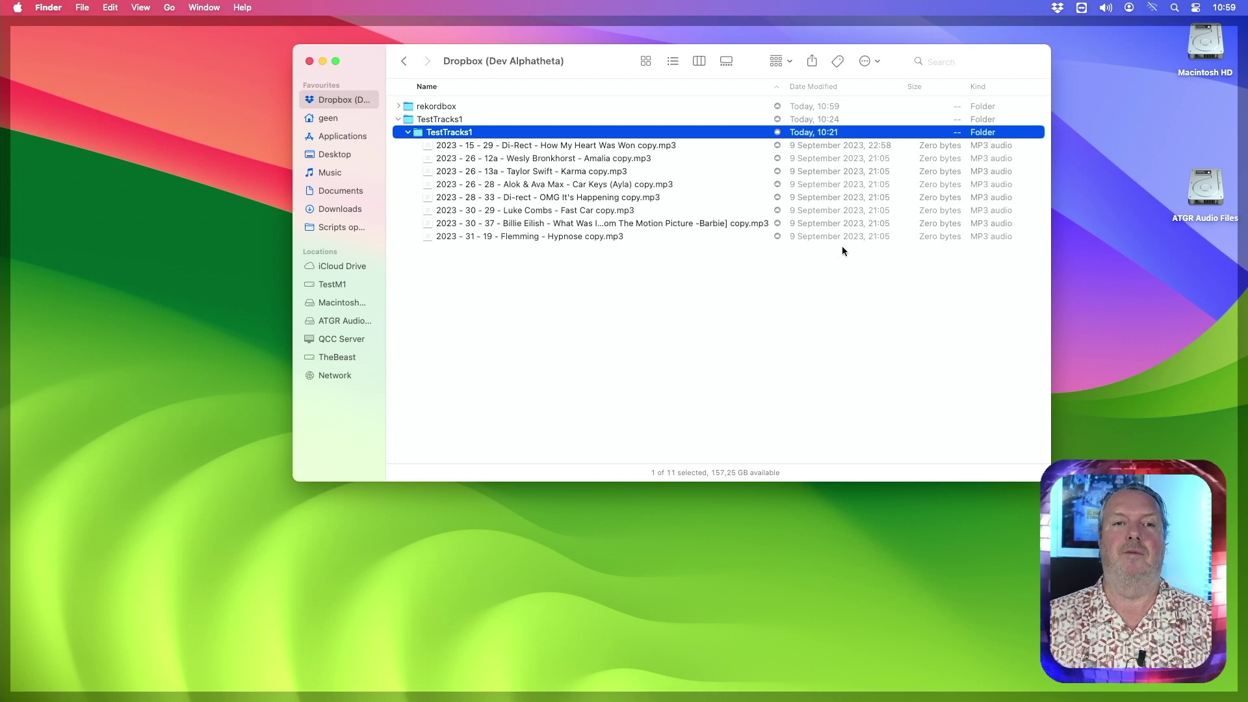
{"action": "key", "text": "super+w"}
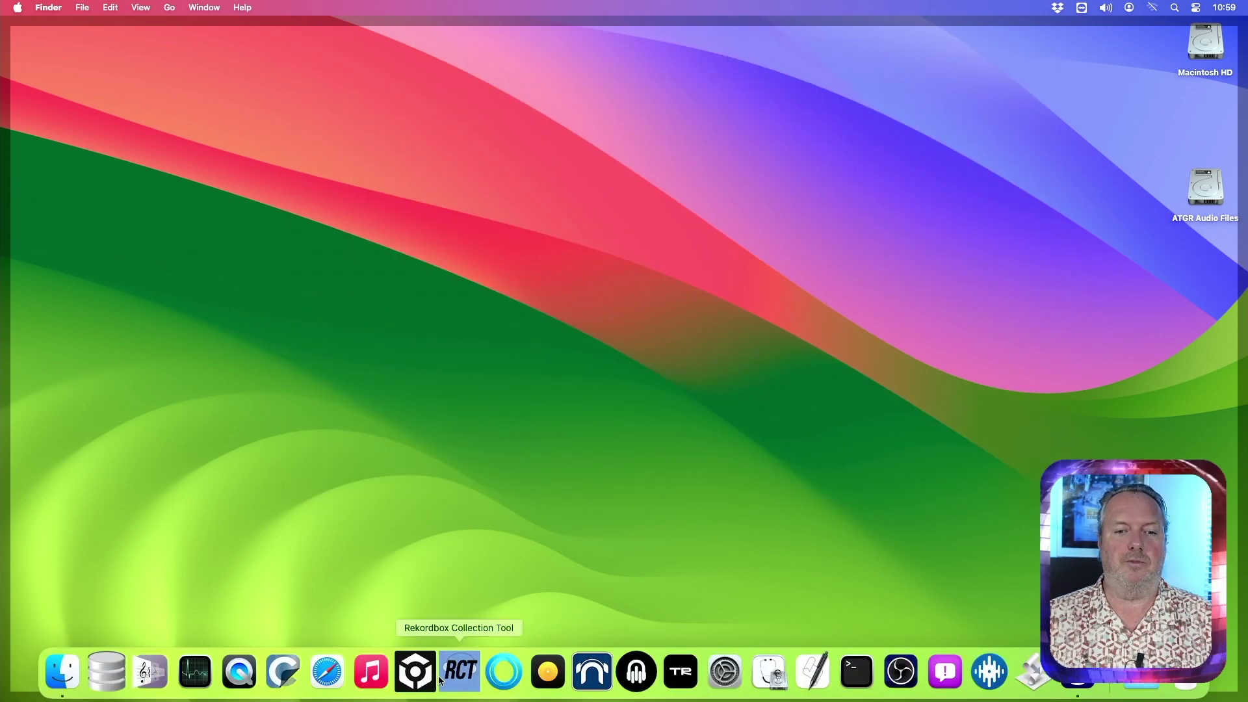
Step: Launch Rekordbox Collection Tool and enable offline availability for playlists' Dropbox audio files in Cloud Sync Tools
{"action": "left_click", "coordinate": [456, 672]}
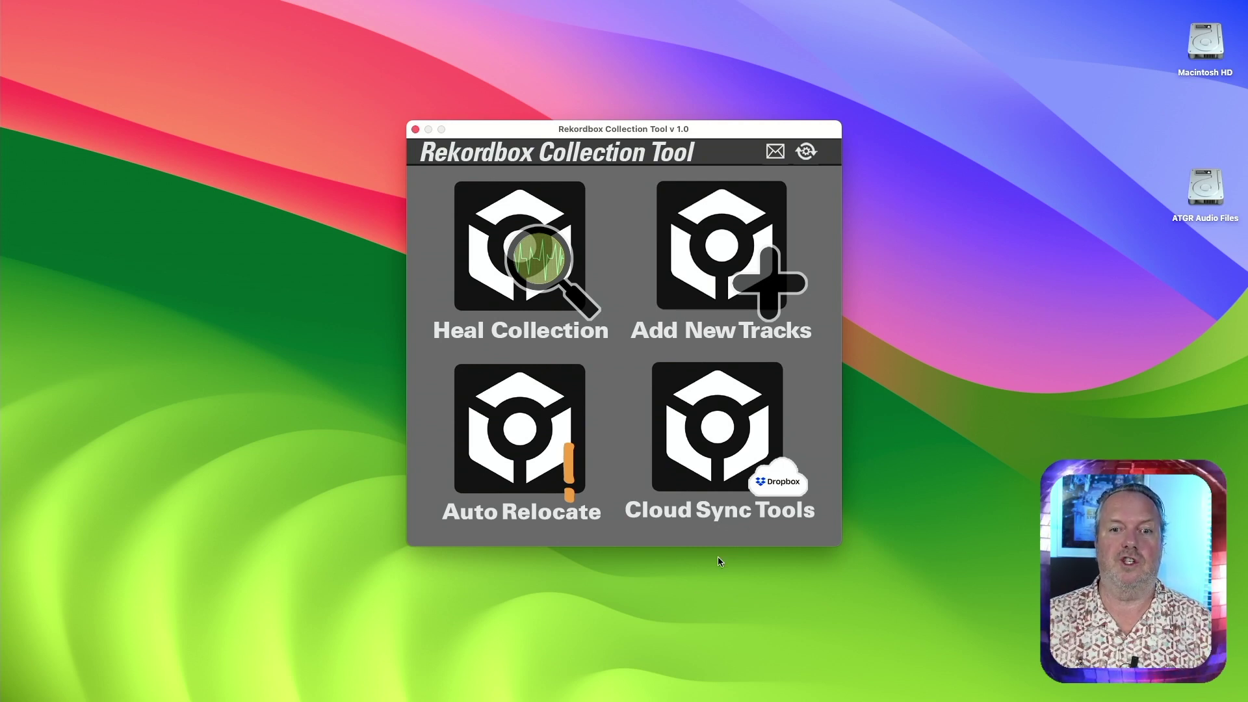
{"action": "left_click", "coordinate": [721, 453]}
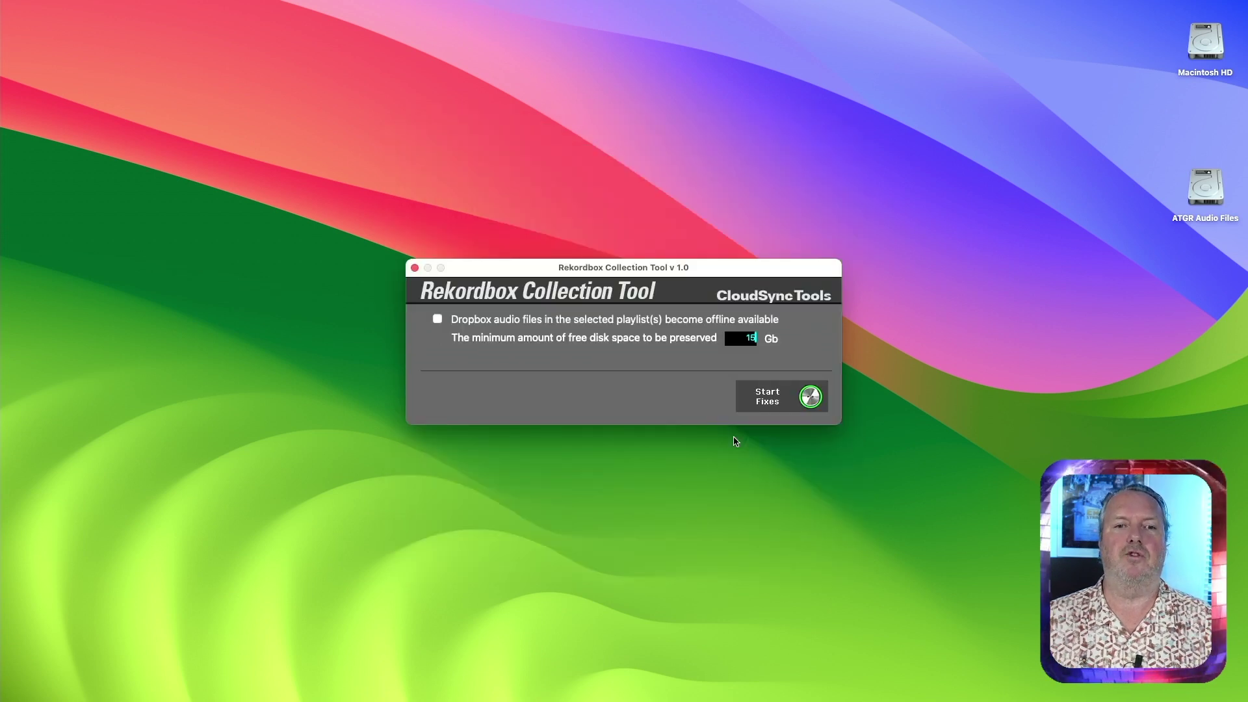
{"action": "left_click", "coordinate": [438, 318]}
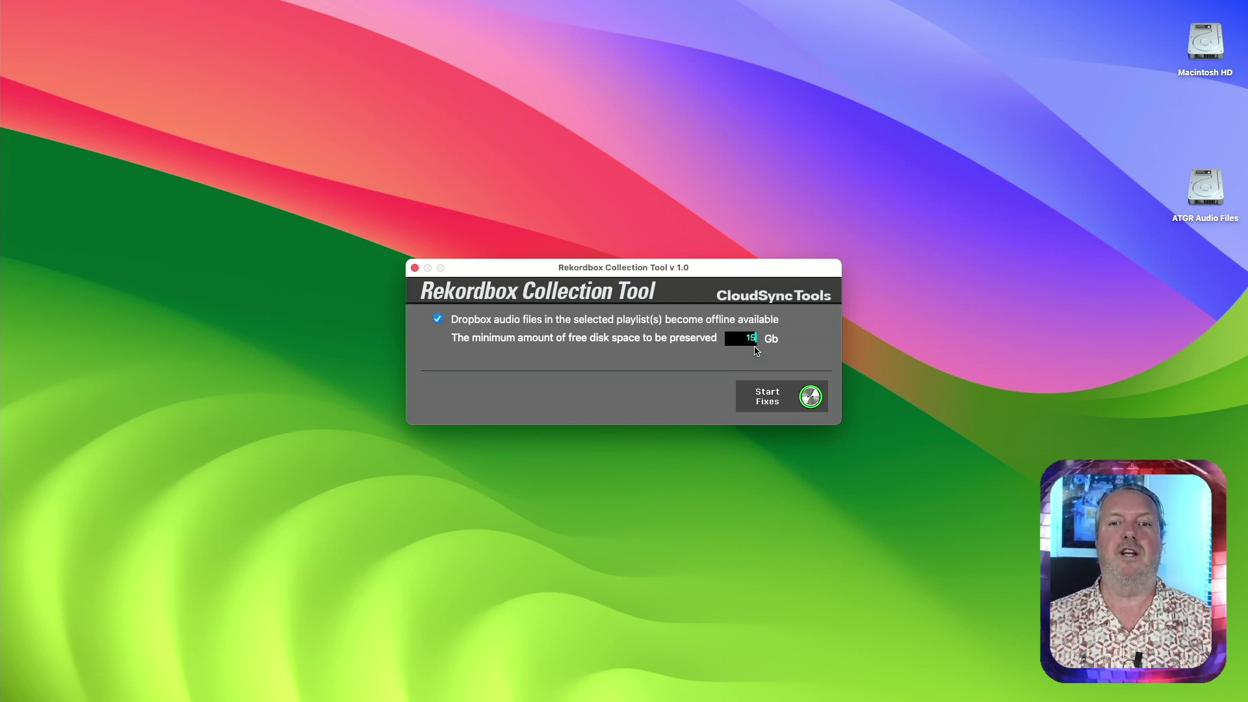
Step: Run the fixes on the TestTracks 1 and TestTracks 2 playlists, downloading all 17 tracks
{"action": "left_click", "coordinate": [788, 398]}
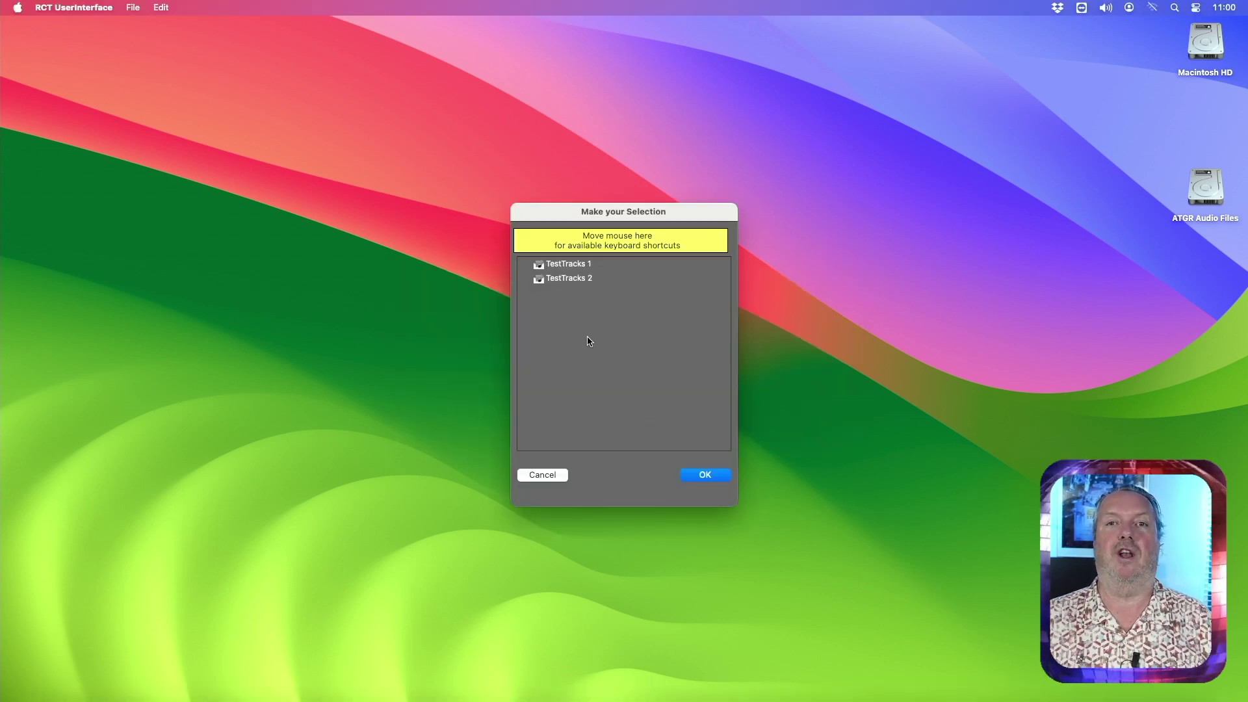
{"action": "left_click", "coordinate": [583, 264]}
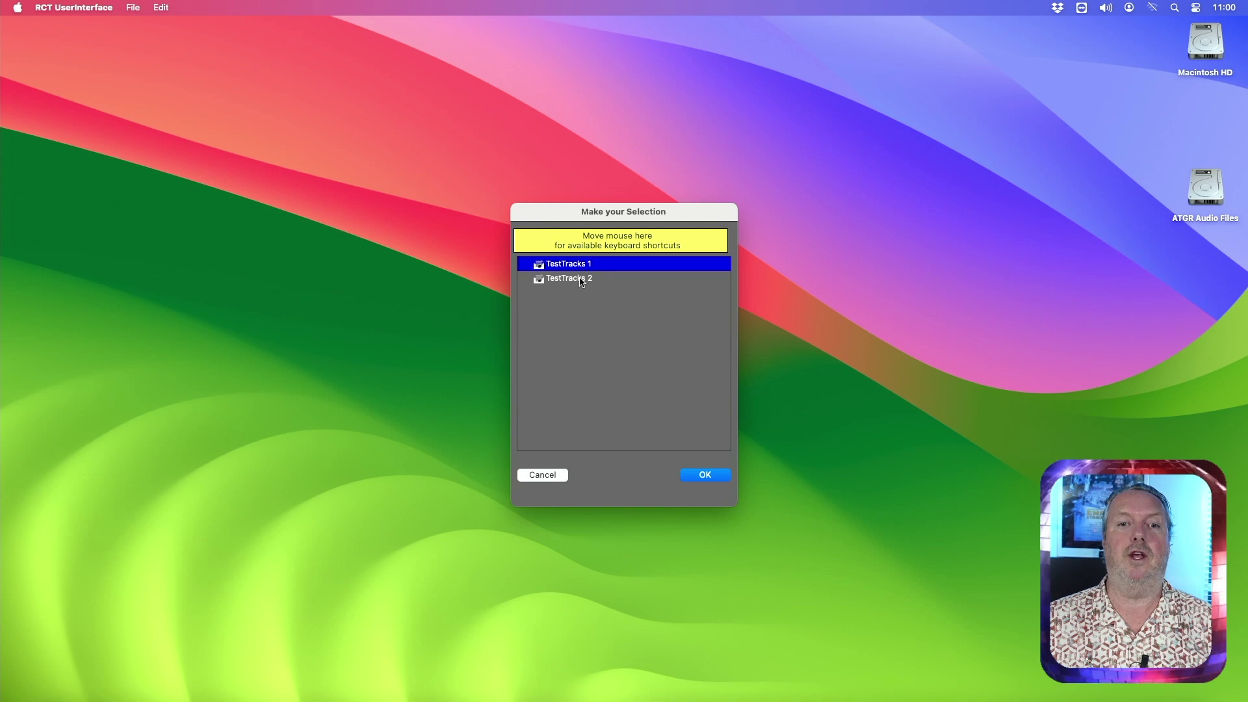
{"action": "left_click", "coordinate": [582, 279], "text": "shift"}
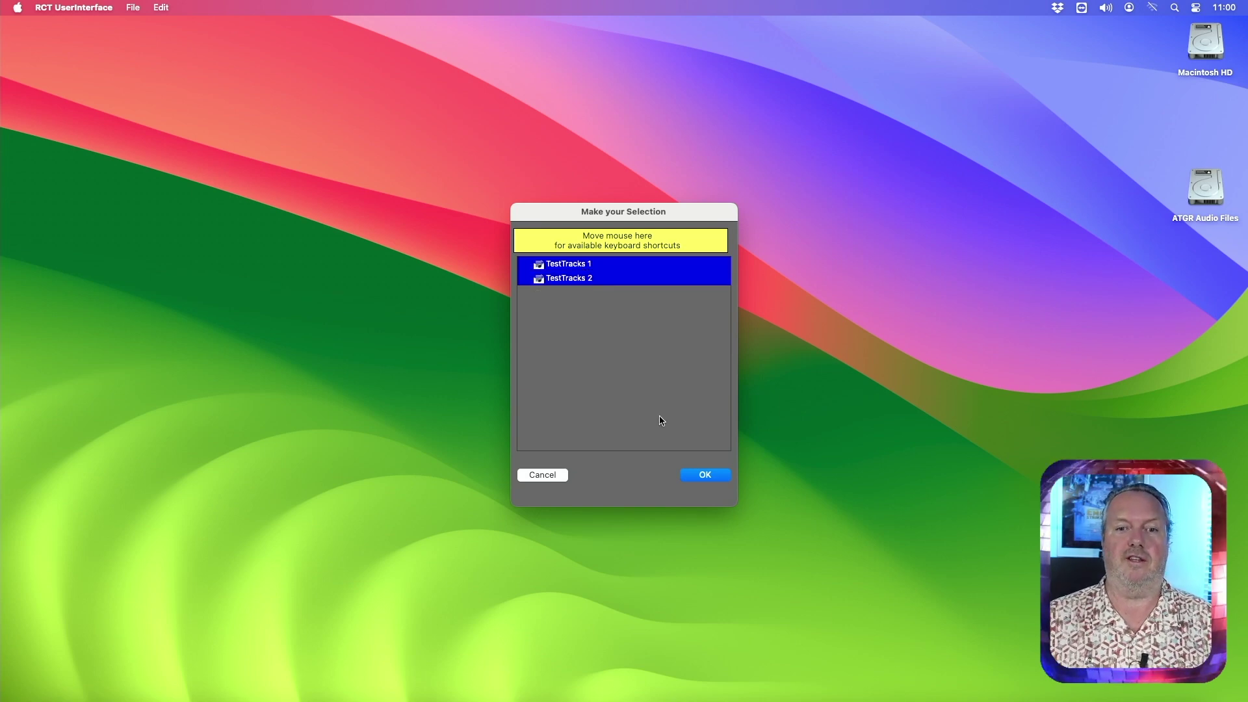
{"action": "left_click", "coordinate": [702, 475]}
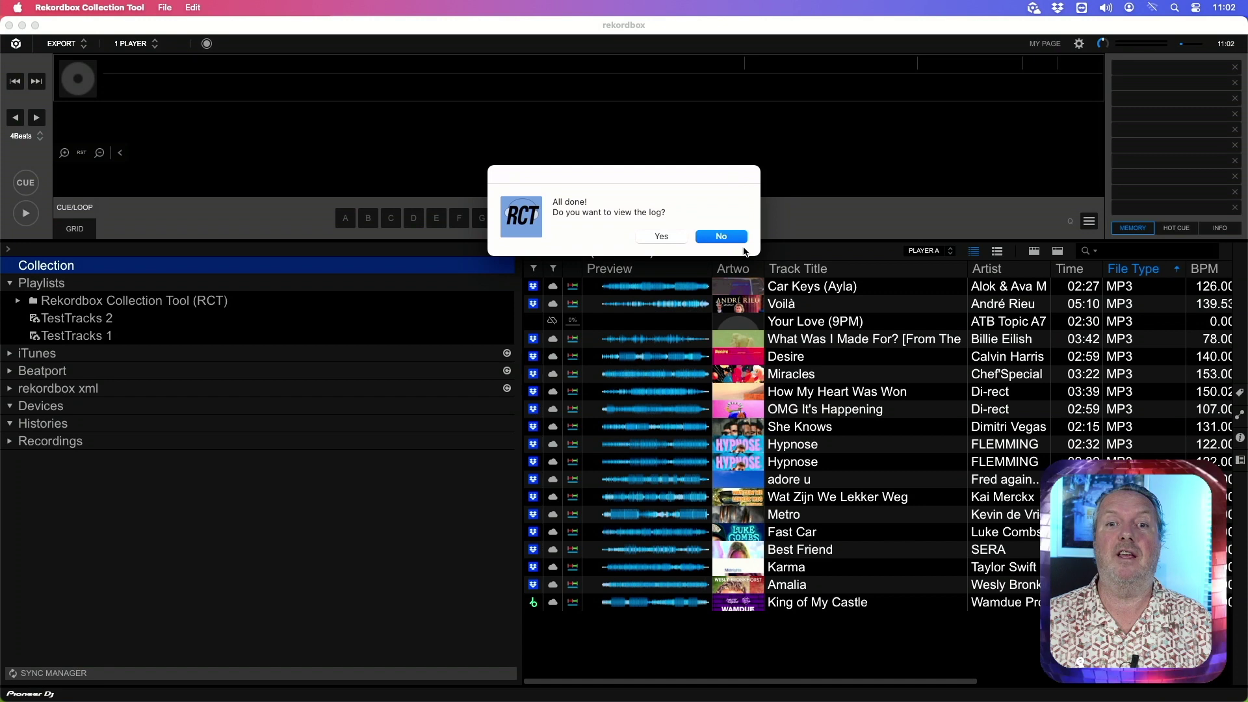
Step: Decline the log, then load Best Friend (TestTracks 2) and OMG It's Happening (TestTracks 1) into the deck
{"action": "left_click", "coordinate": [722, 236]}
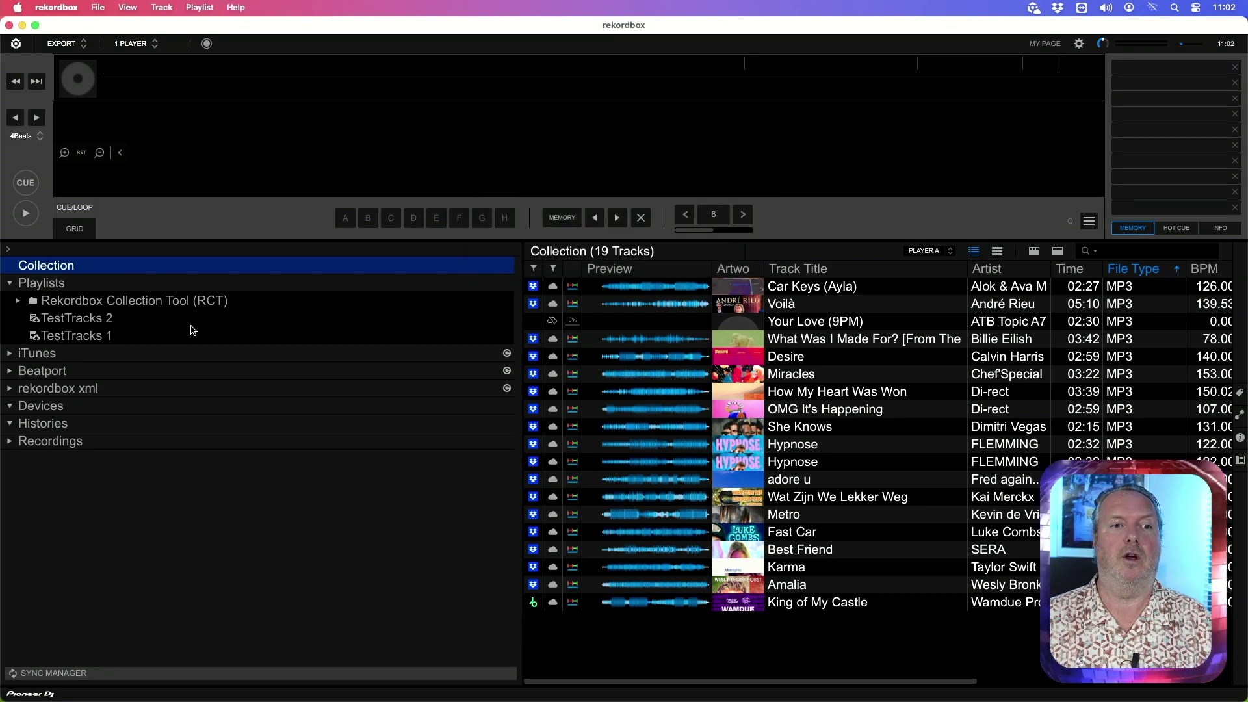
{"action": "left_click", "coordinate": [109, 318]}
{"action": "left_click_drag", "start_coordinate": [932, 339], "coordinate": [750, 121]}
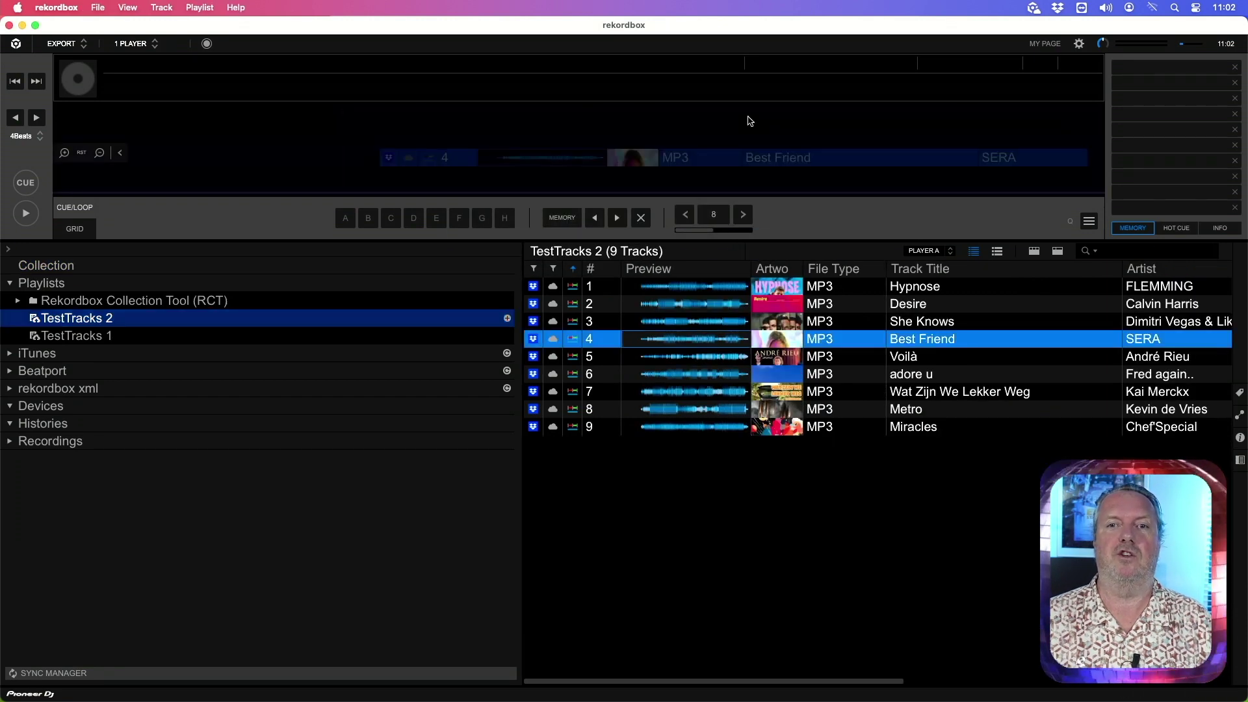
{"action": "left_click", "coordinate": [117, 335]}
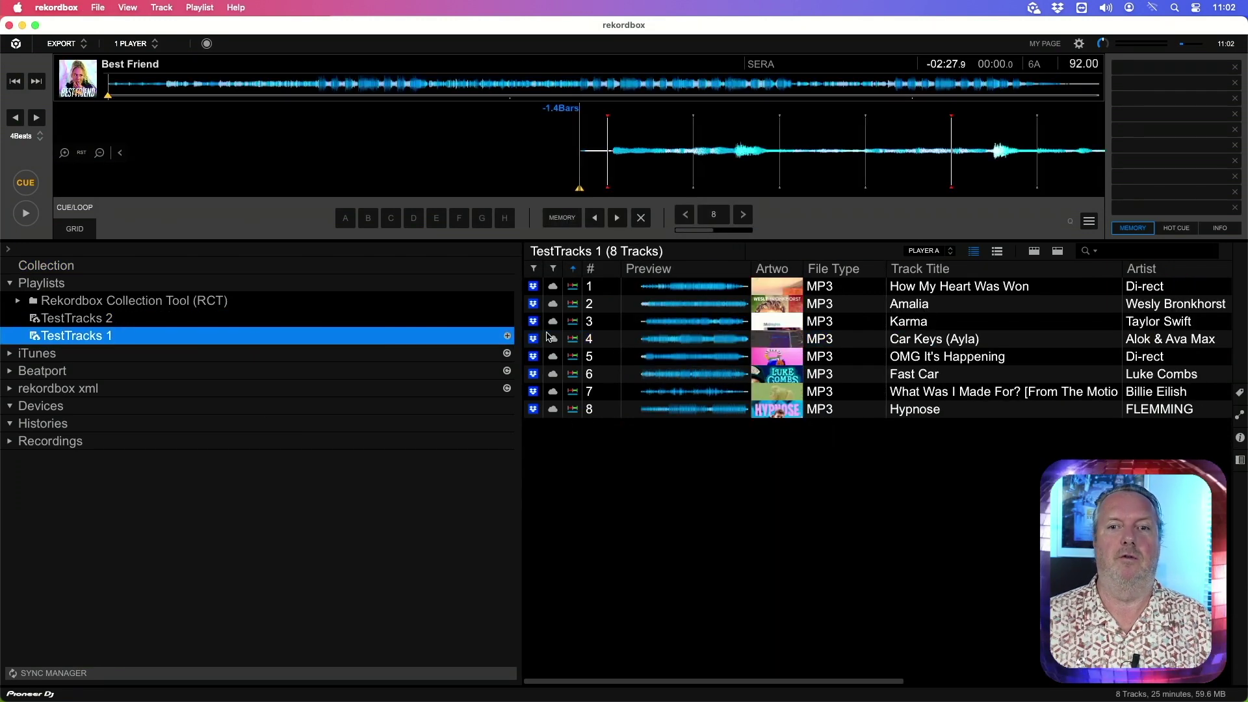
{"action": "double_click", "coordinate": [908, 358]}
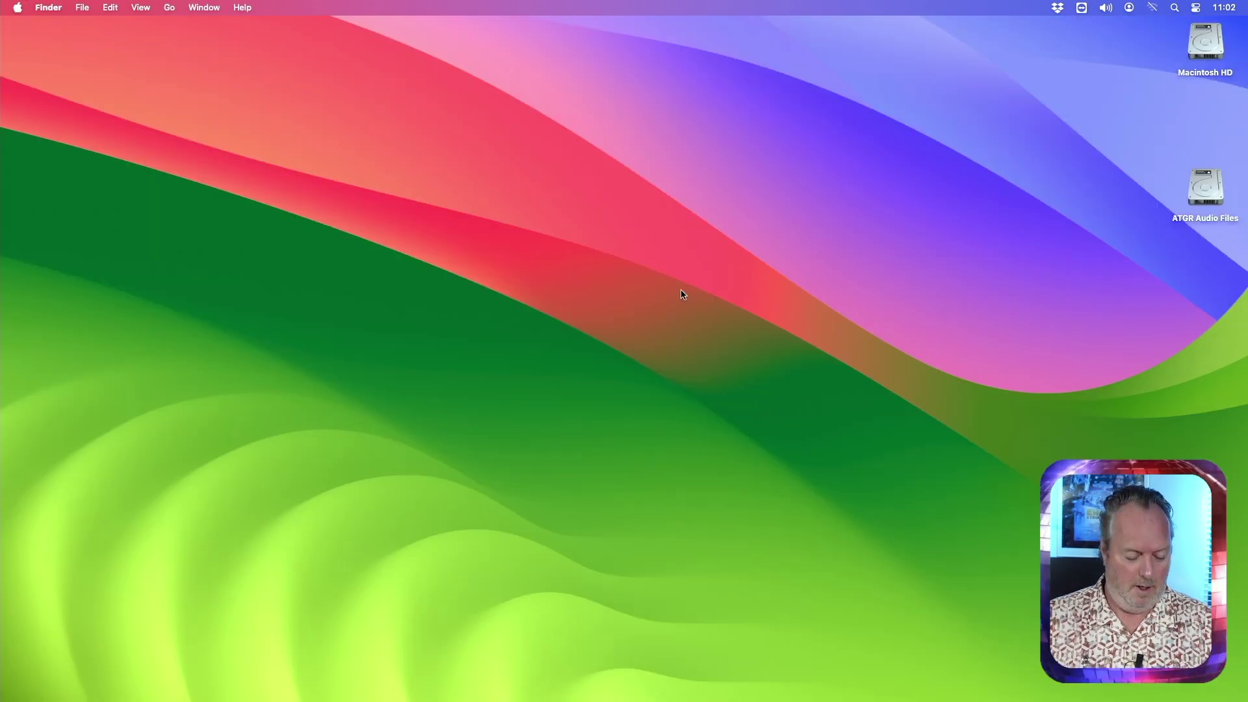
Step: In a new Finder window on Dropbox, make the rekordbox folder online-only, confirming Update anyway
{"action": "key", "text": "super+n"}
{"action": "left_click", "coordinate": [348, 101]}
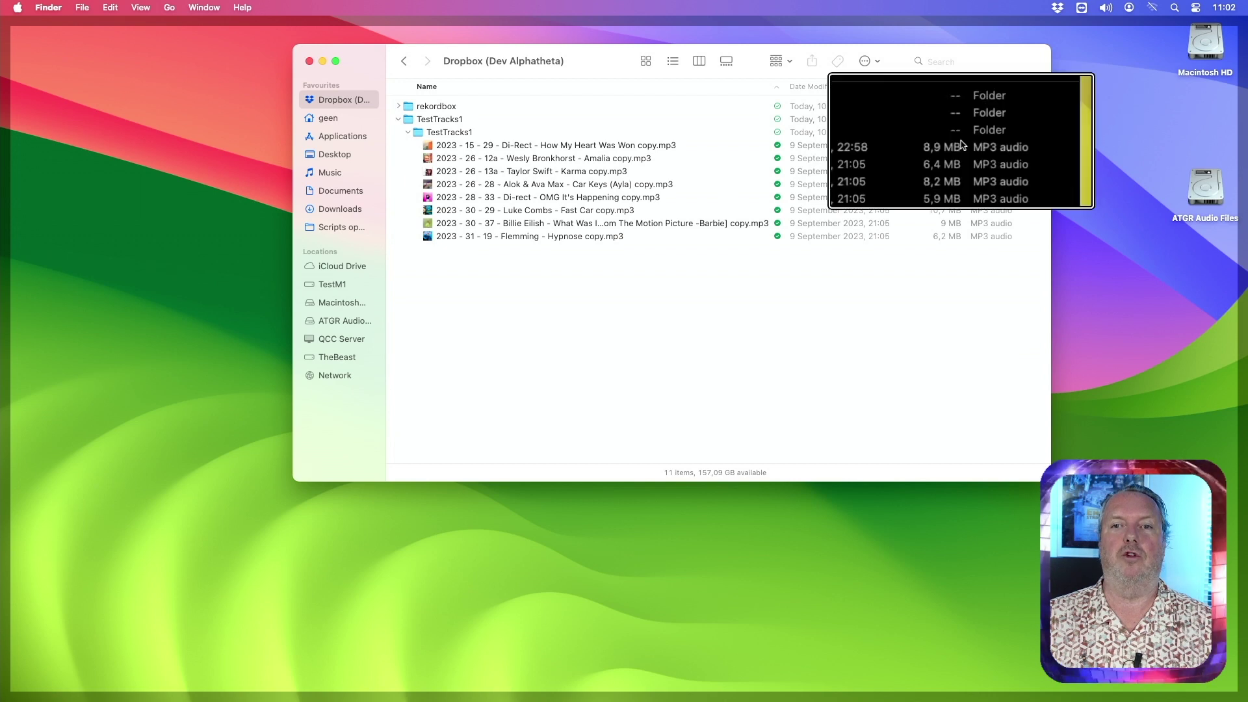
{"action": "key", "text": "super+alt+p"}
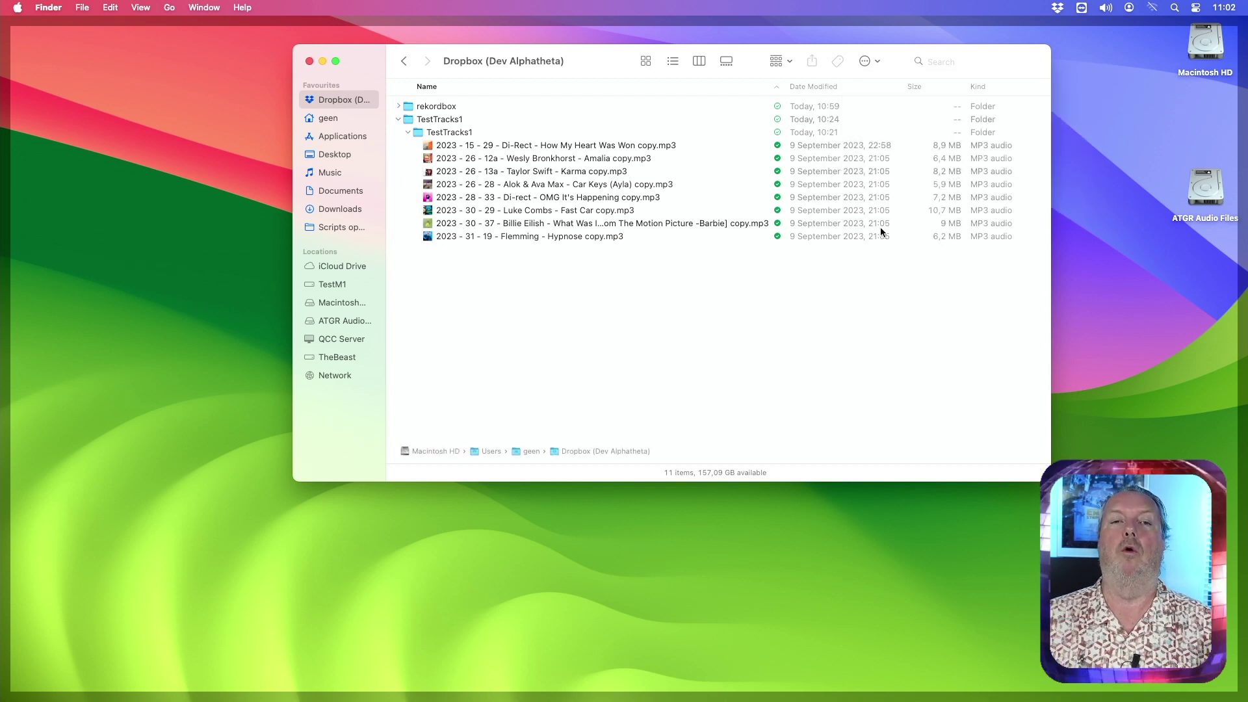
{"action": "left_click", "coordinate": [399, 106]}
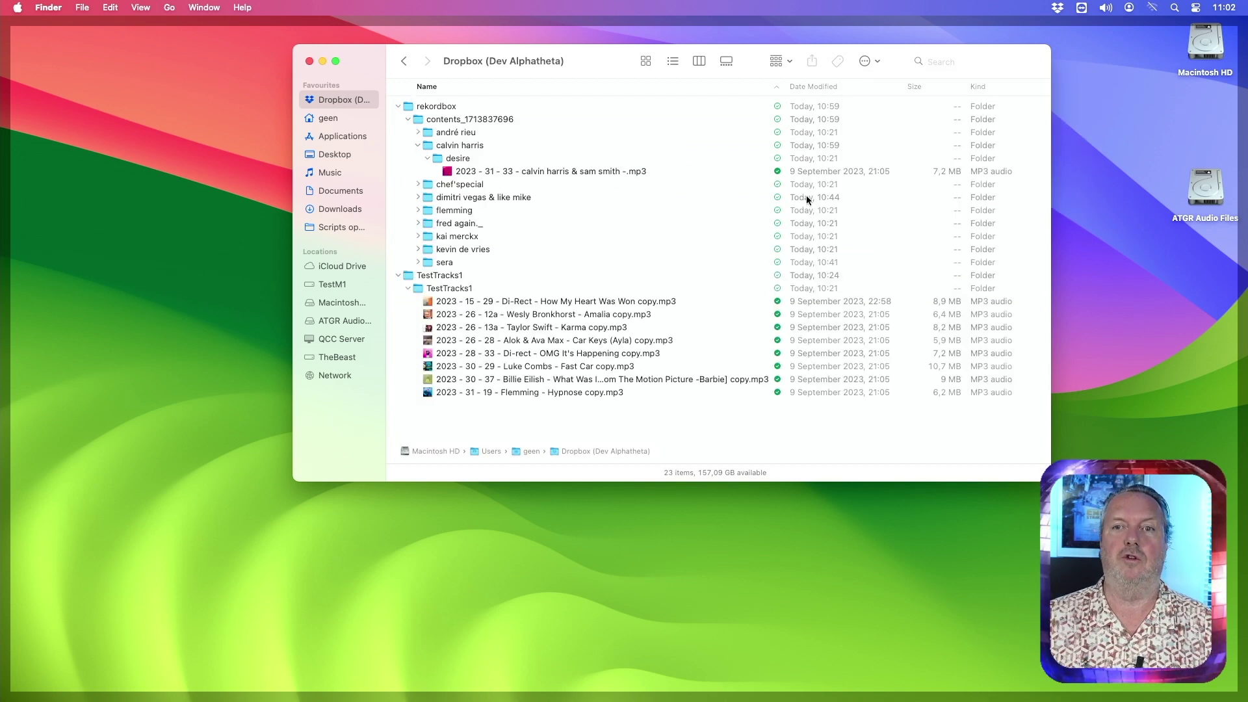
{"action": "left_click", "coordinate": [442, 106]}
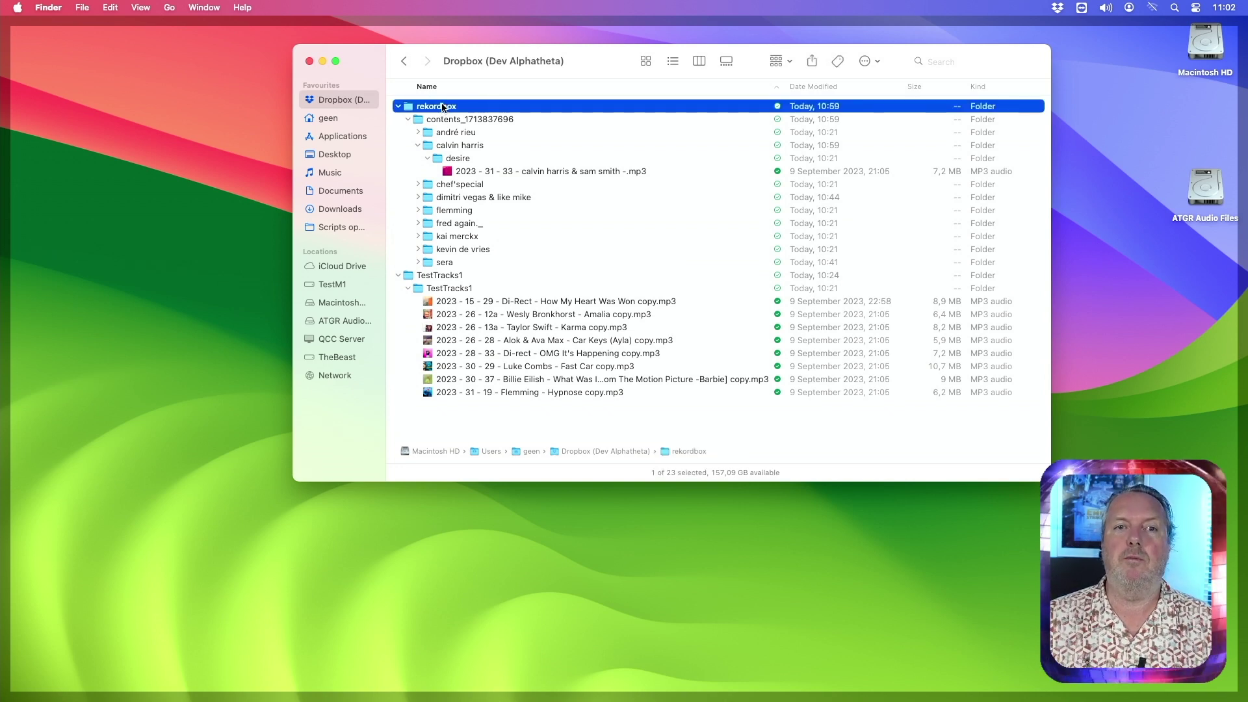
{"action": "right_click", "coordinate": [442, 106]}
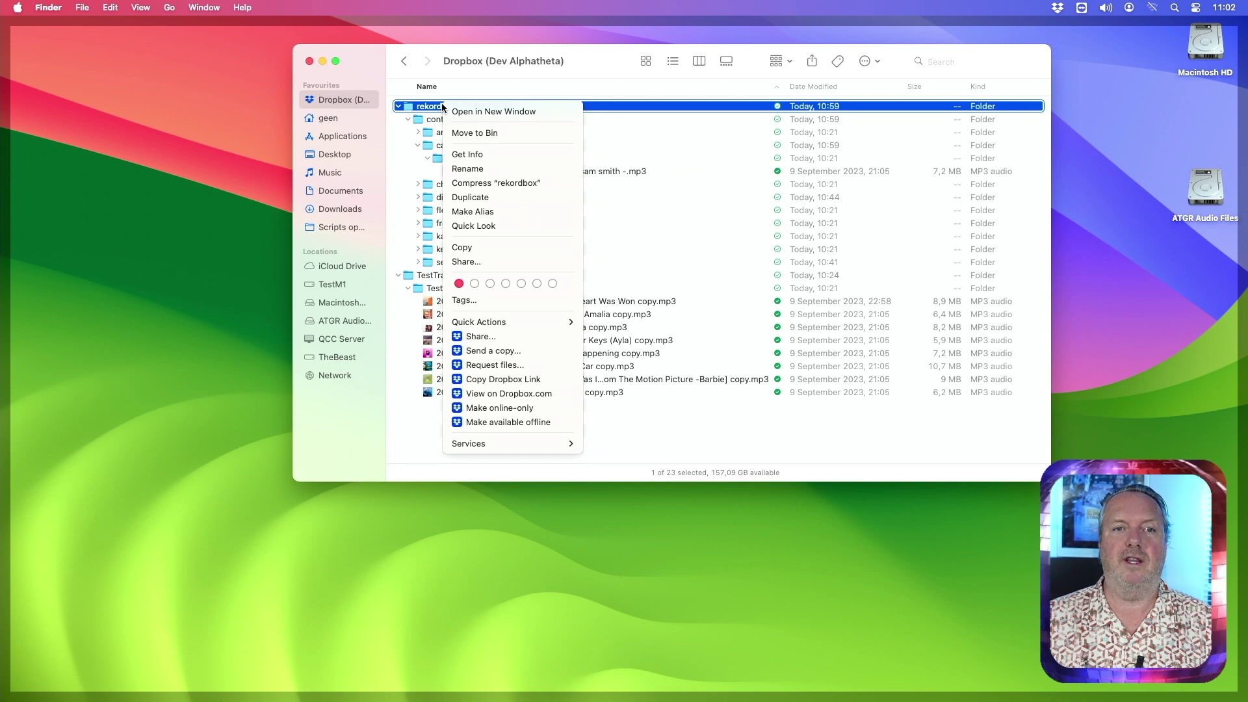
{"action": "left_click", "coordinate": [548, 411]}
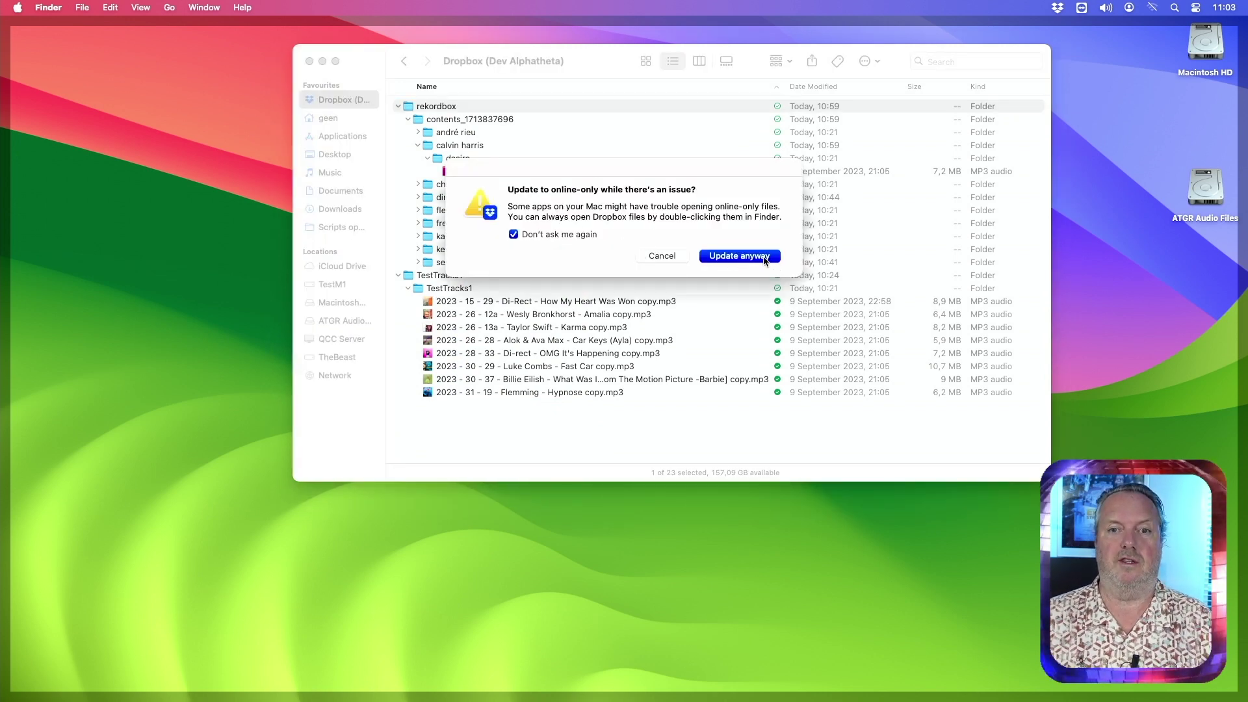
{"action": "left_click", "coordinate": [720, 258]}
Step: Make the TestTracks1 folder online-only and collapse the rekordbox tree
{"action": "right_click", "coordinate": [430, 280]}
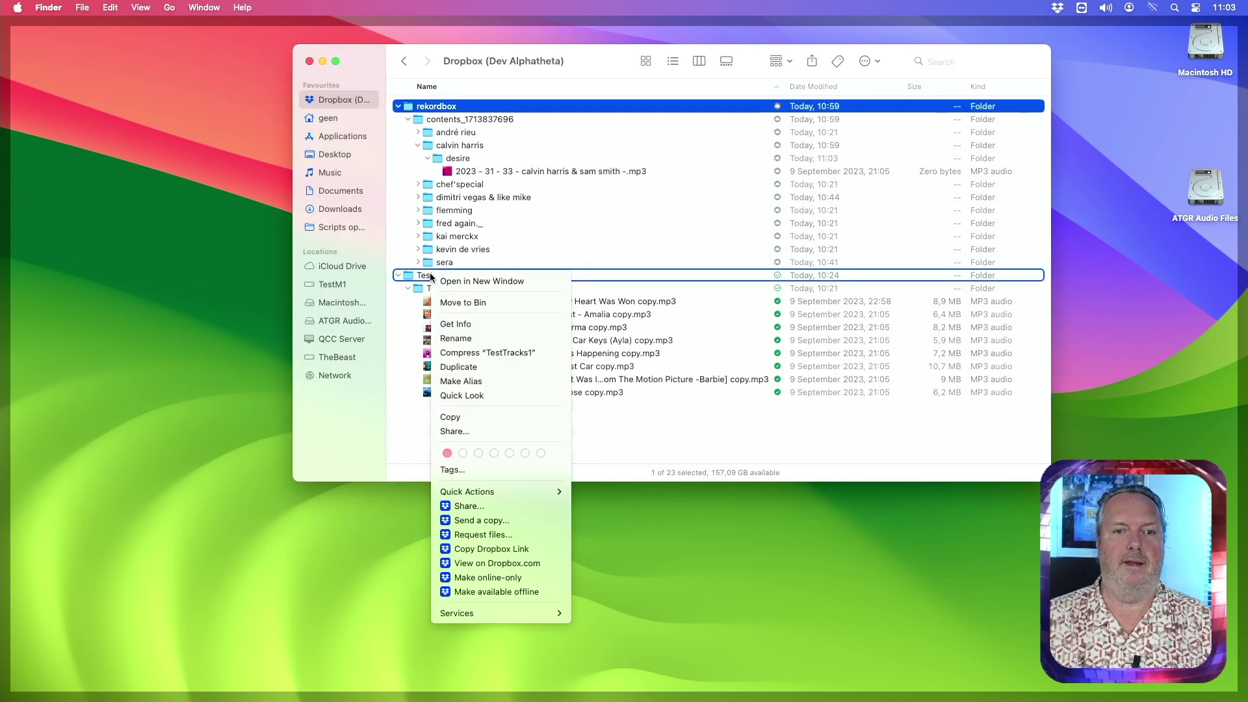
{"action": "left_click", "coordinate": [528, 581]}
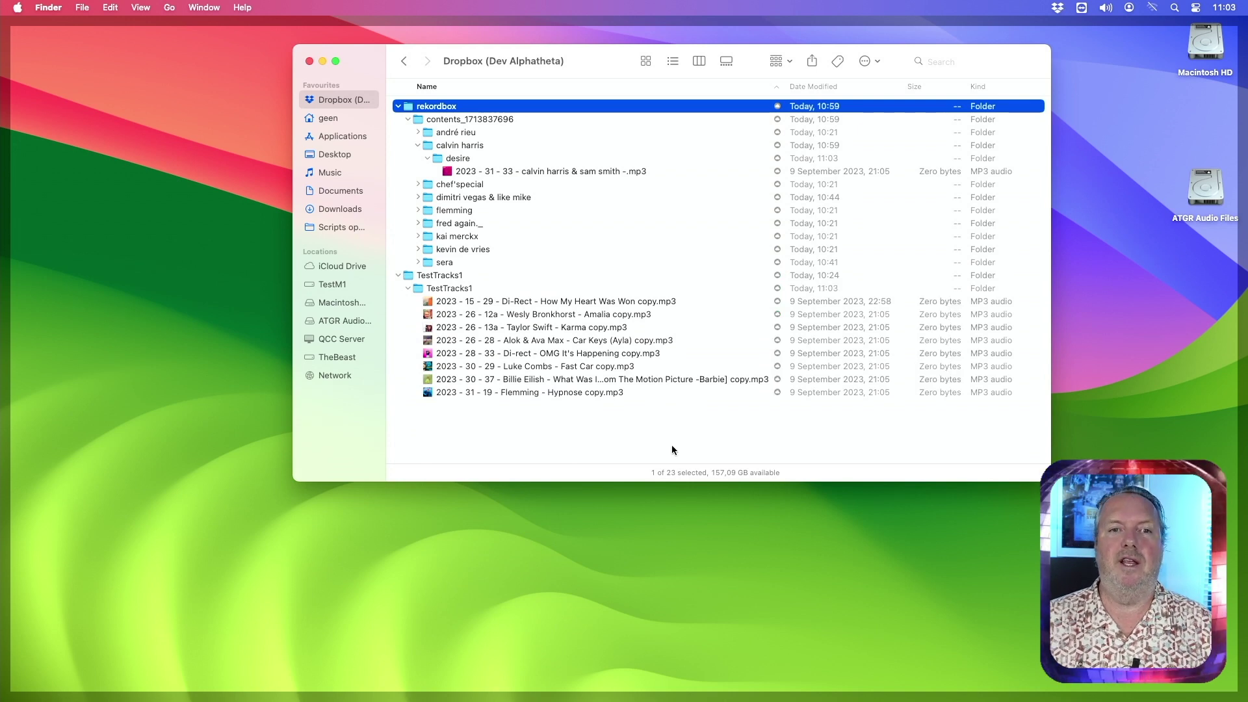
{"action": "key", "text": "Left"}
{"action": "key", "text": "Down"}
{"action": "key", "text": "Left"}
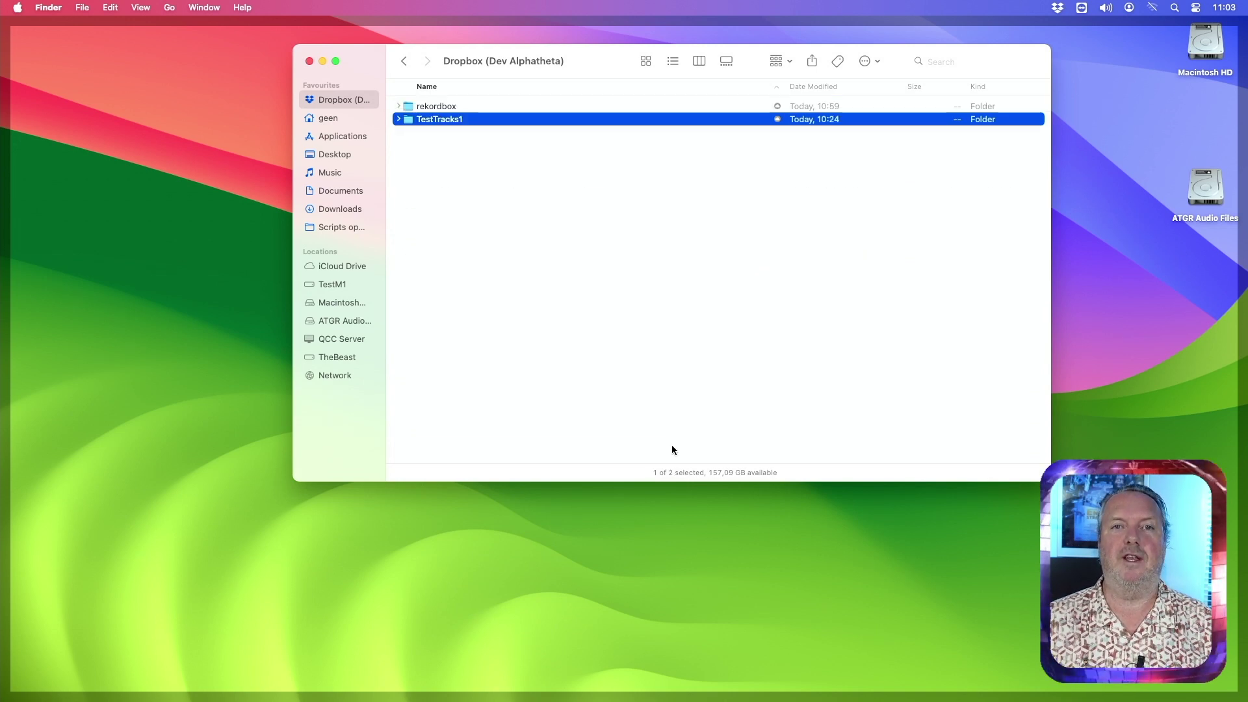